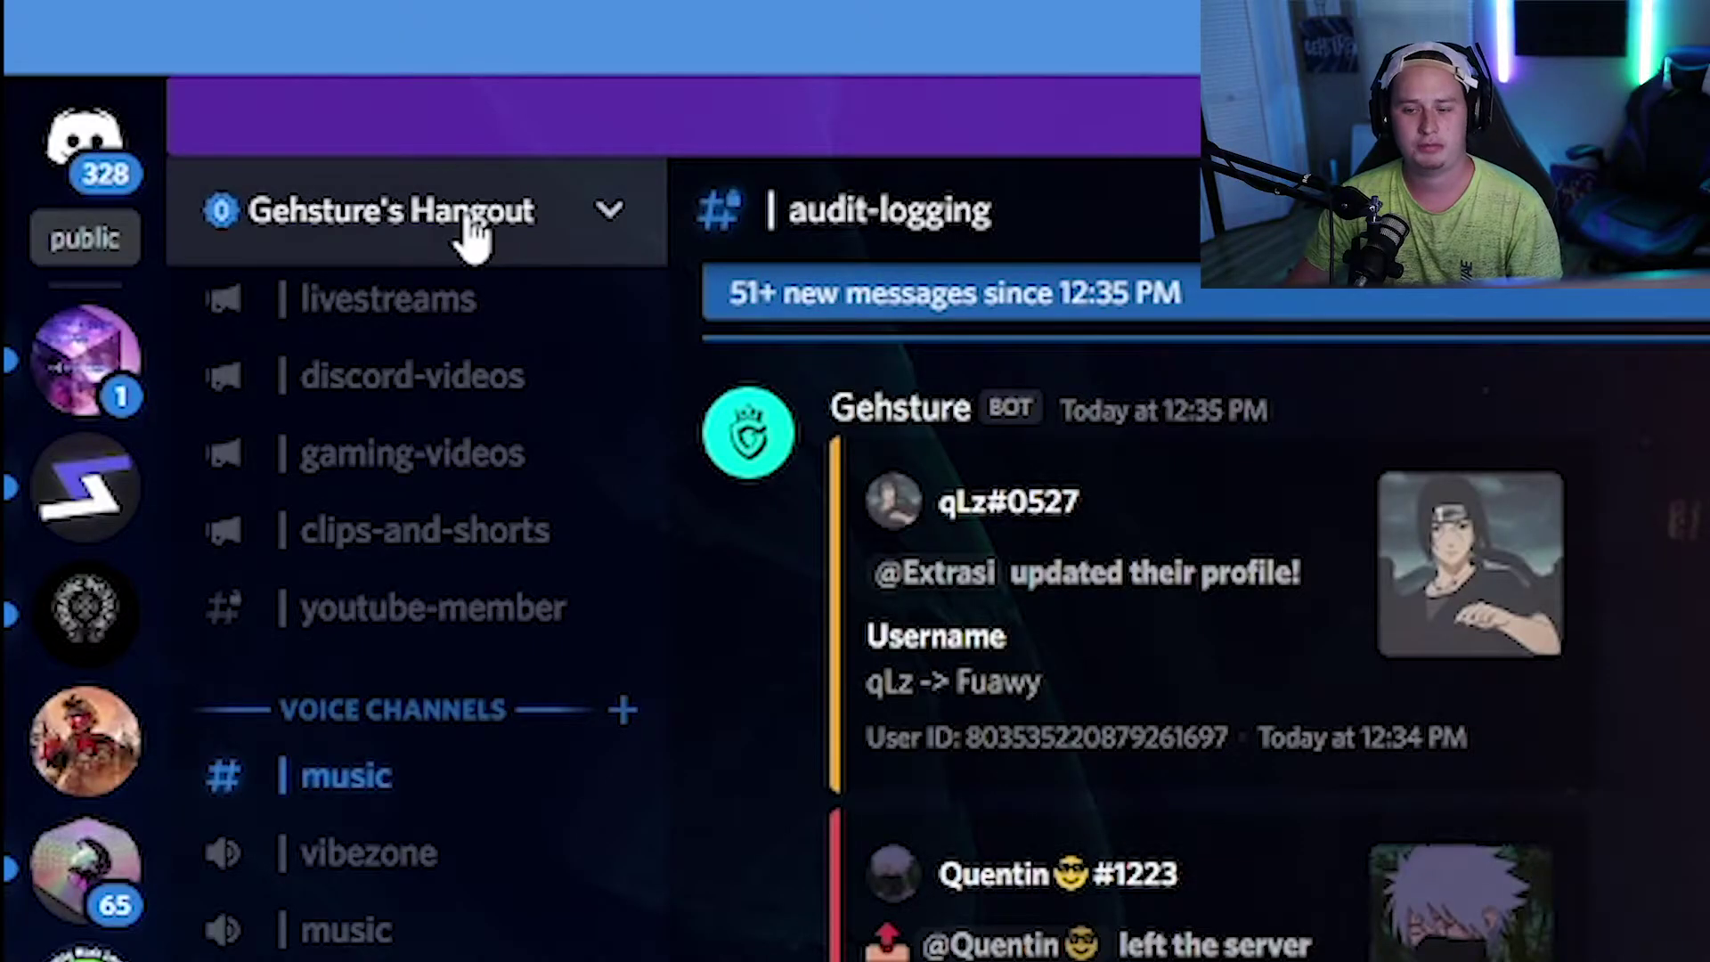
- Turn off Enable Streamer Mode via the Moderation settings, keeping its other options enabled
click(470, 228)
click(424, 539)
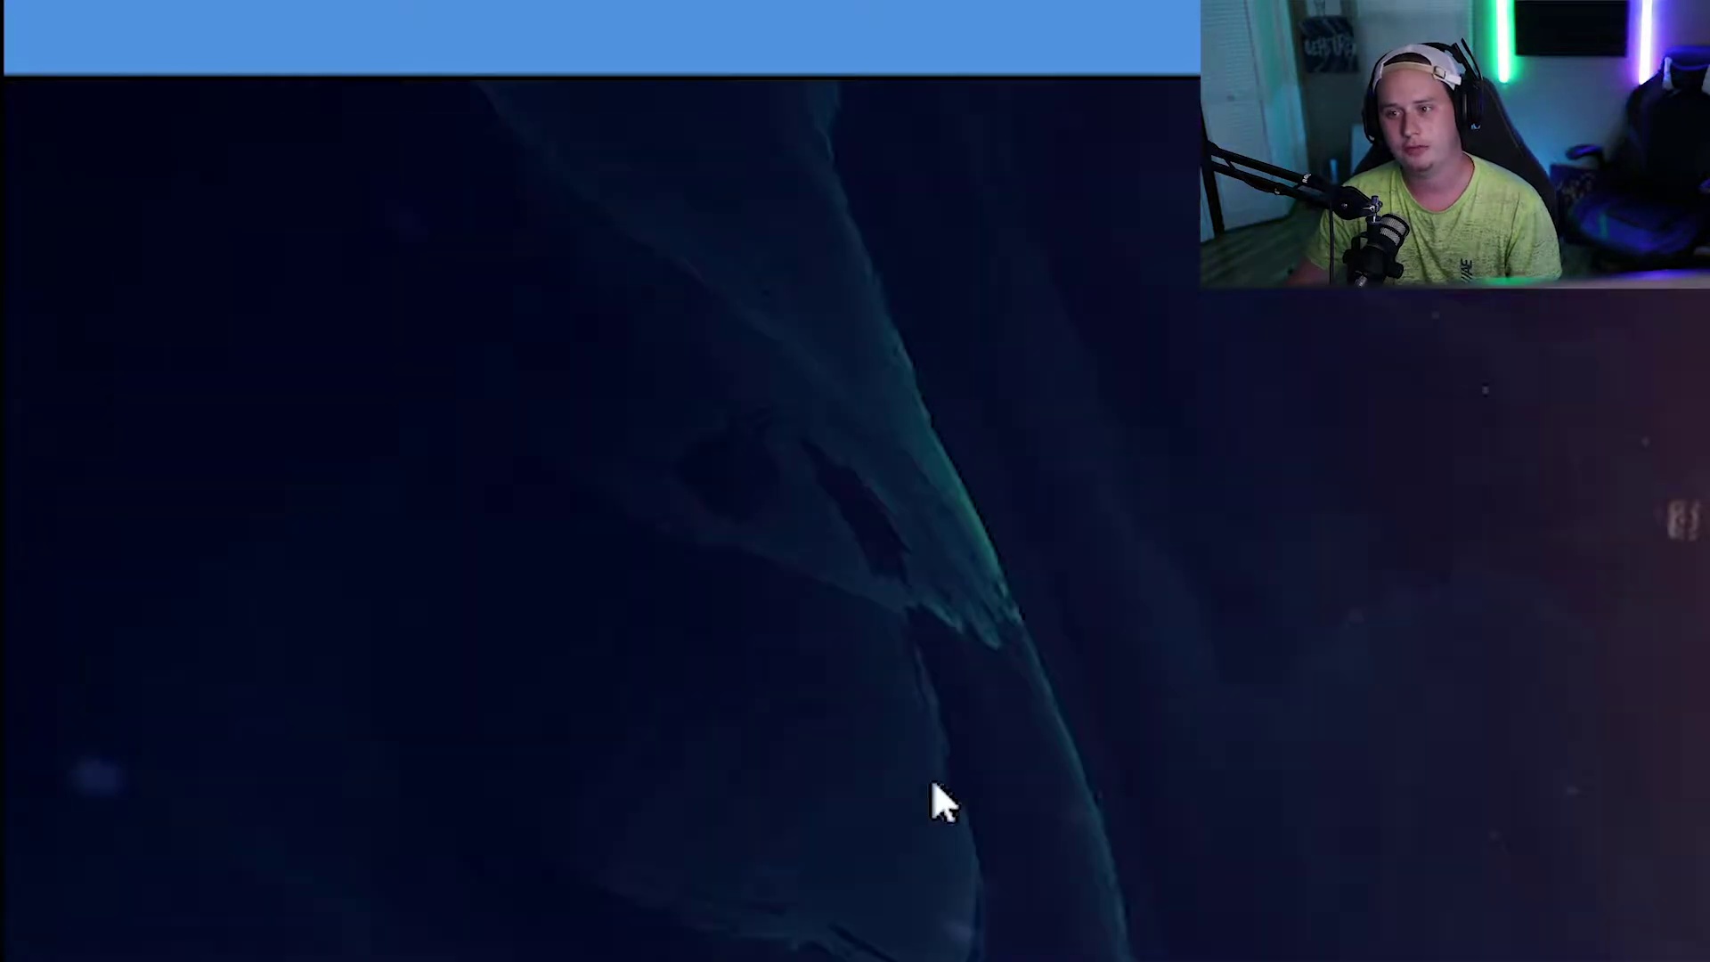
click(108, 217)
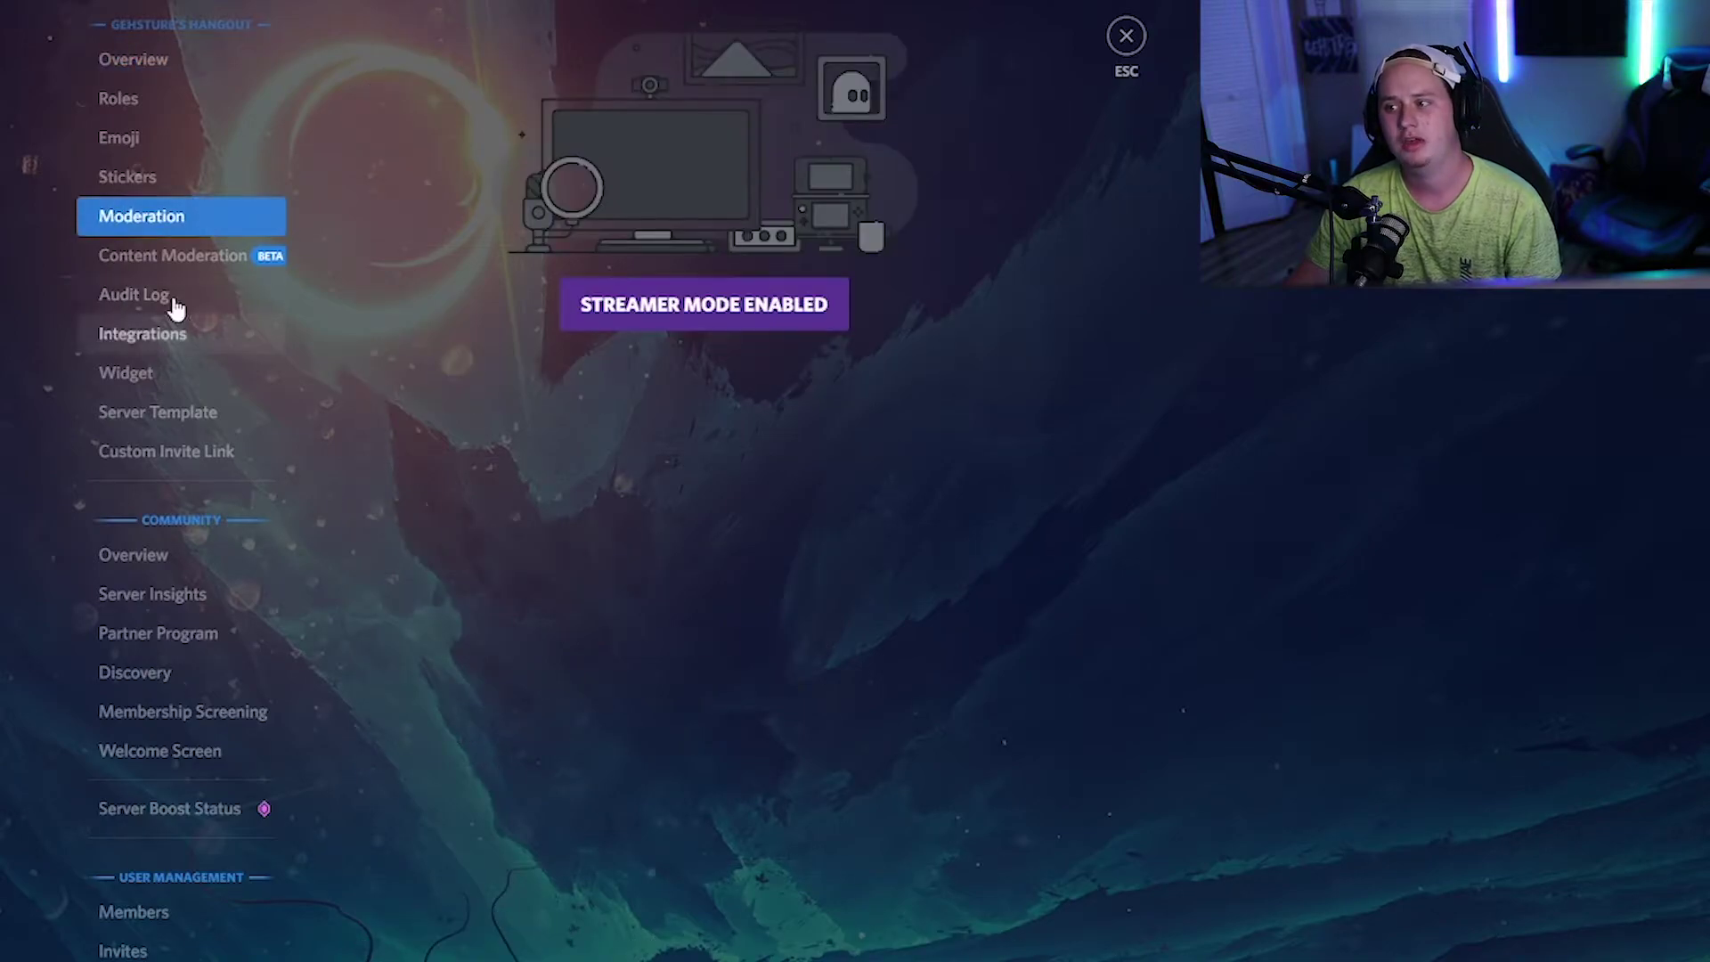
click(654, 319)
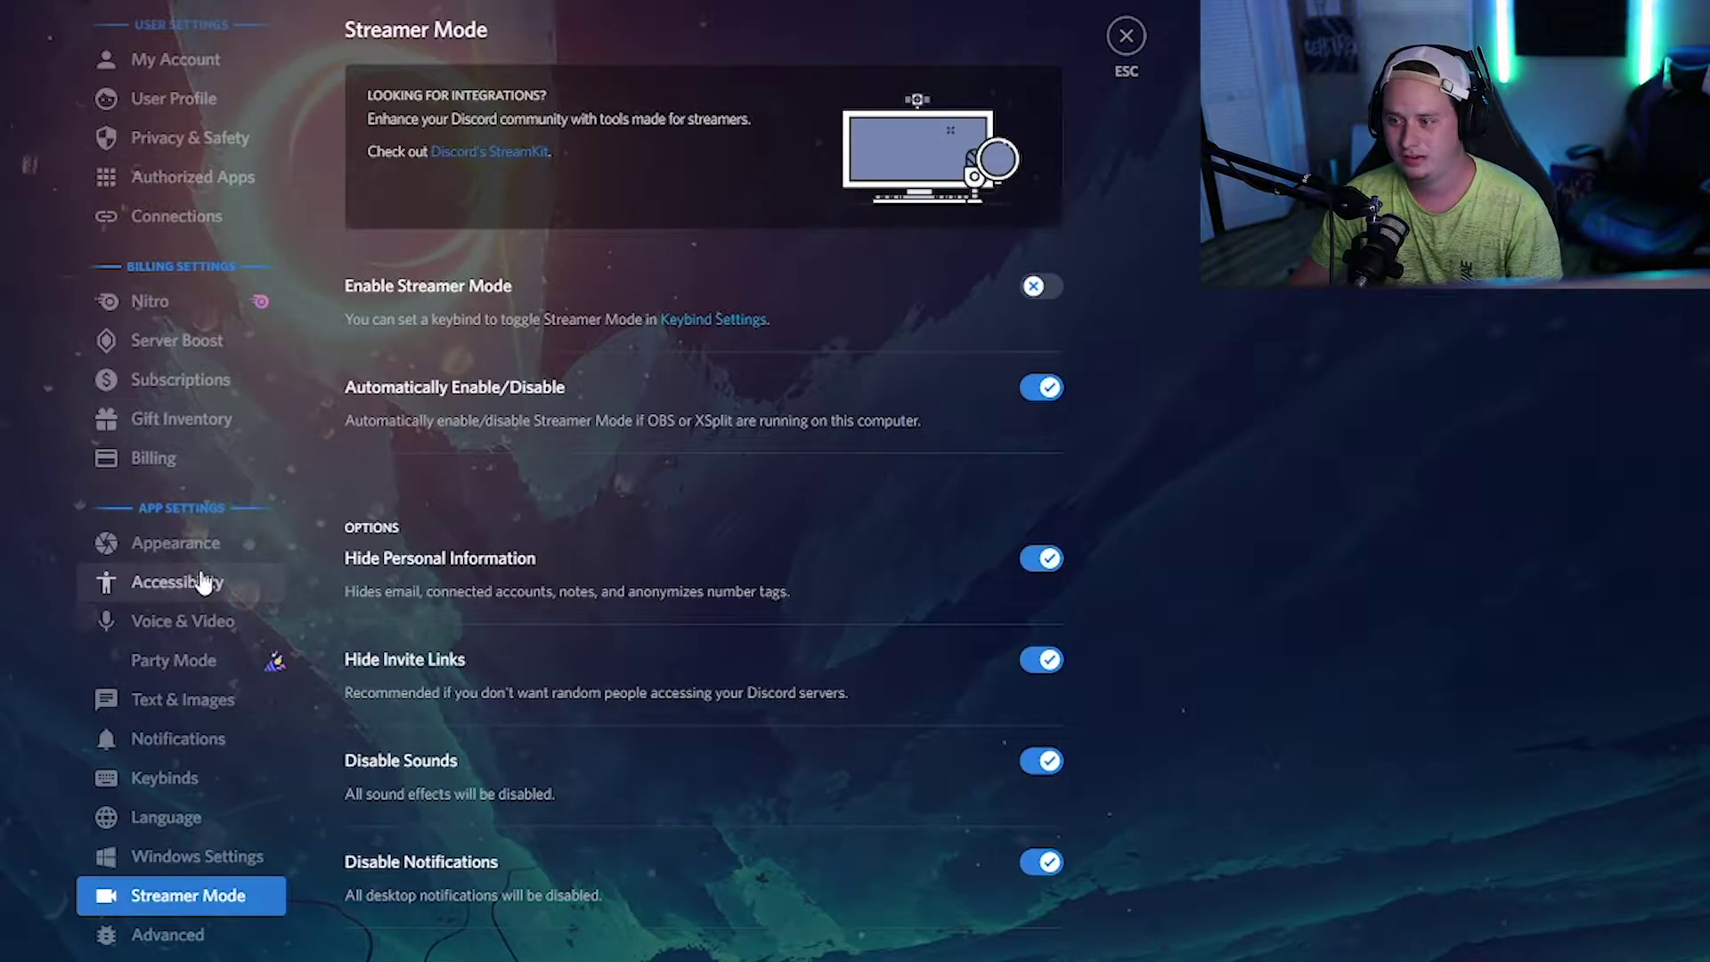
key(Escape)
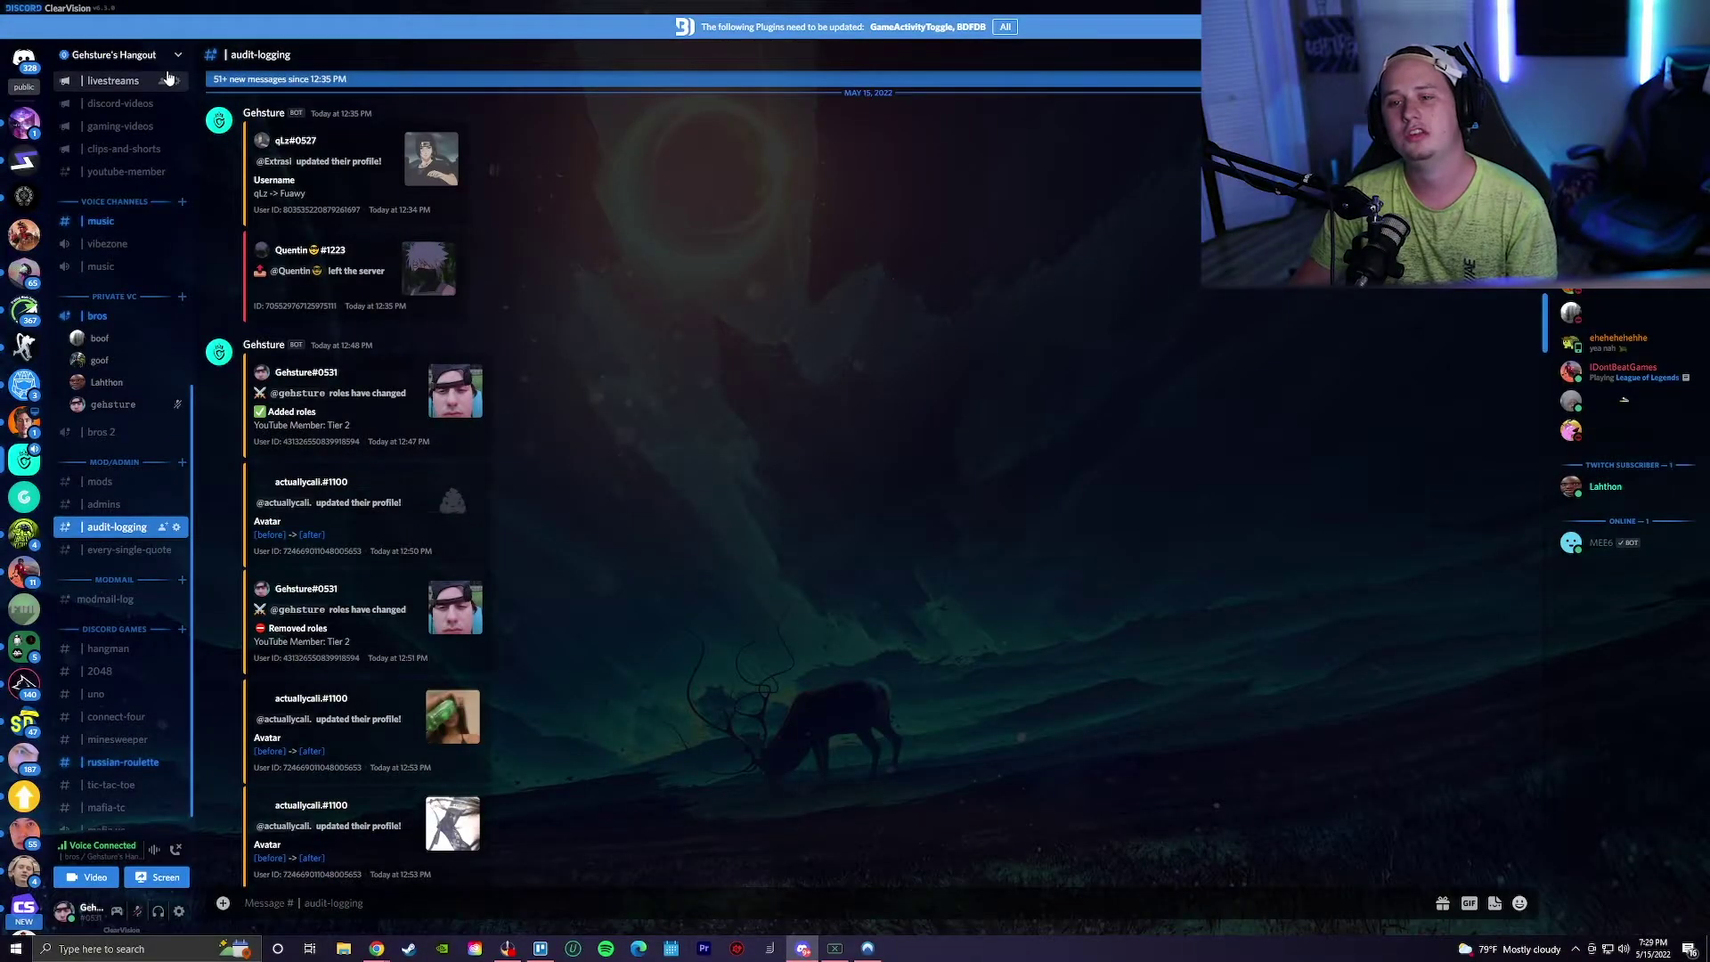
click(155, 56)
click(116, 127)
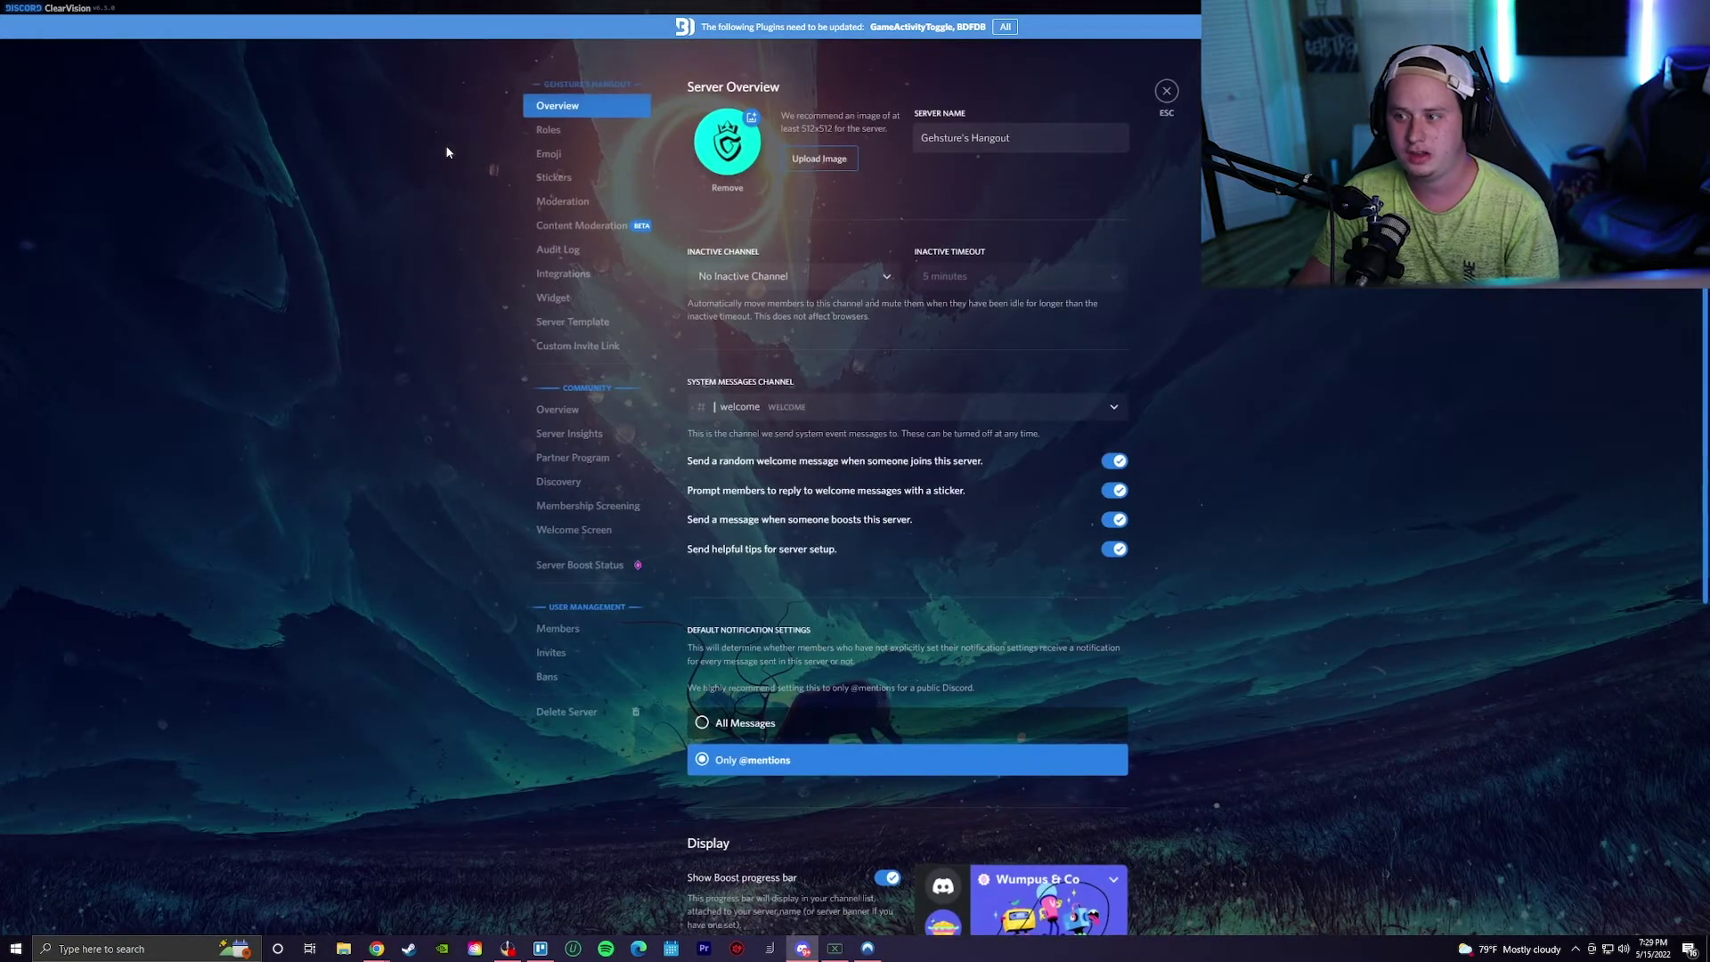
click(541, 133)
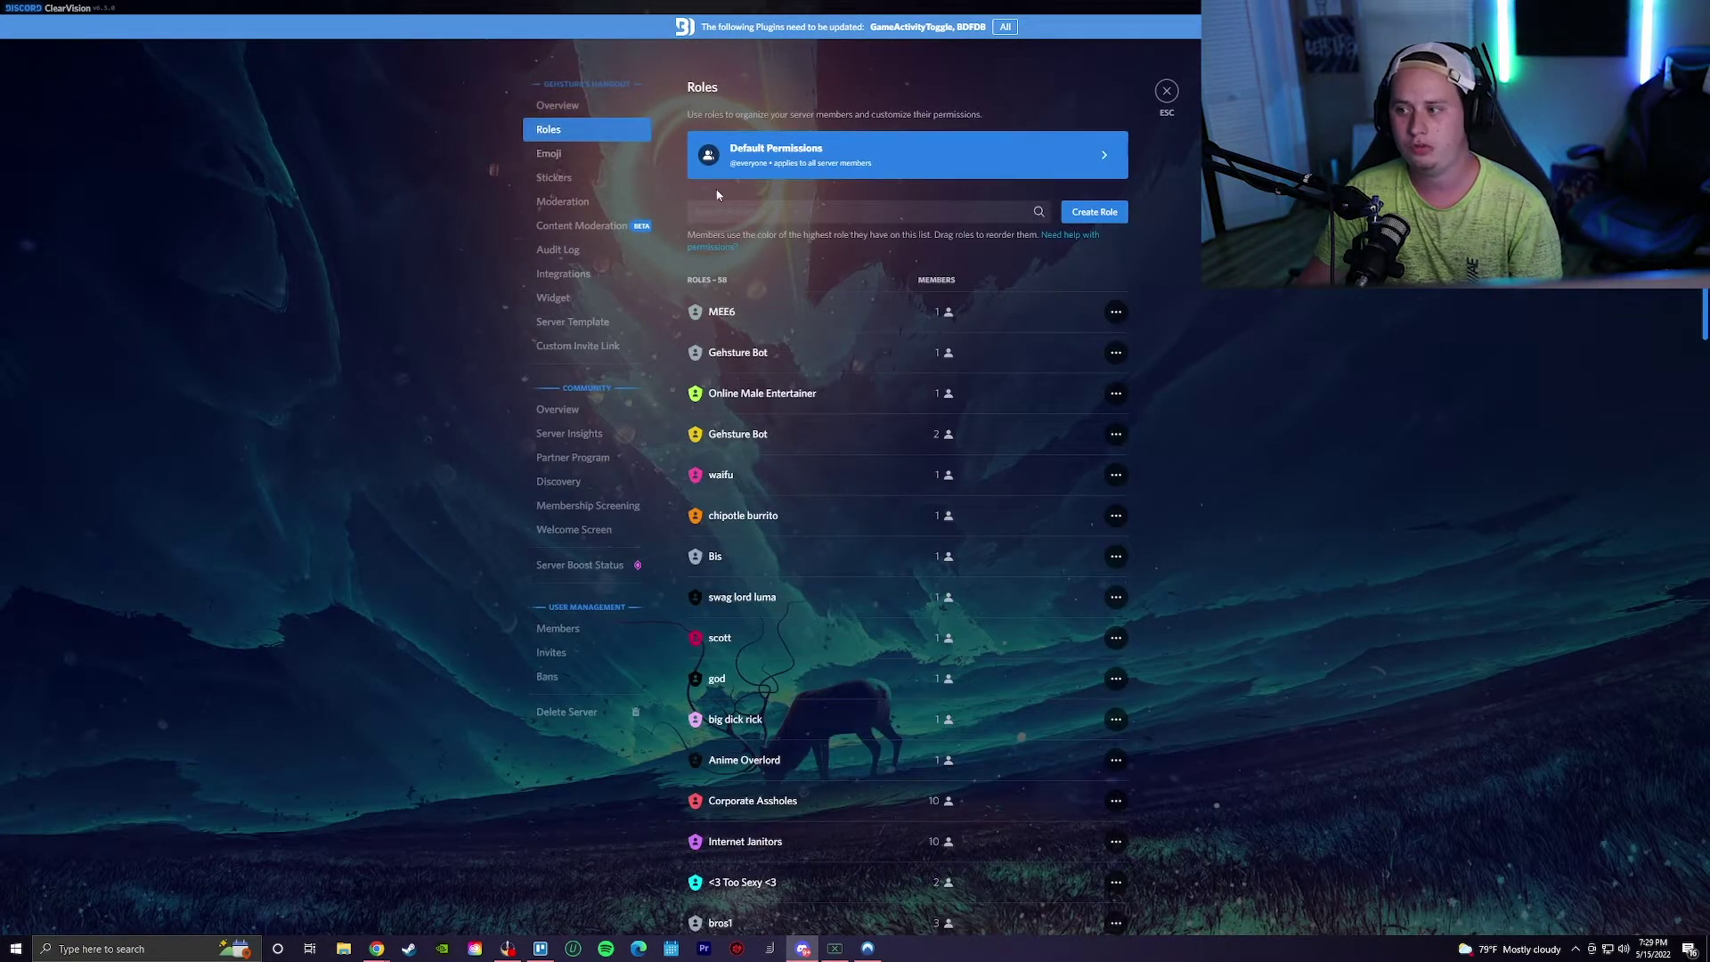
click(793, 178)
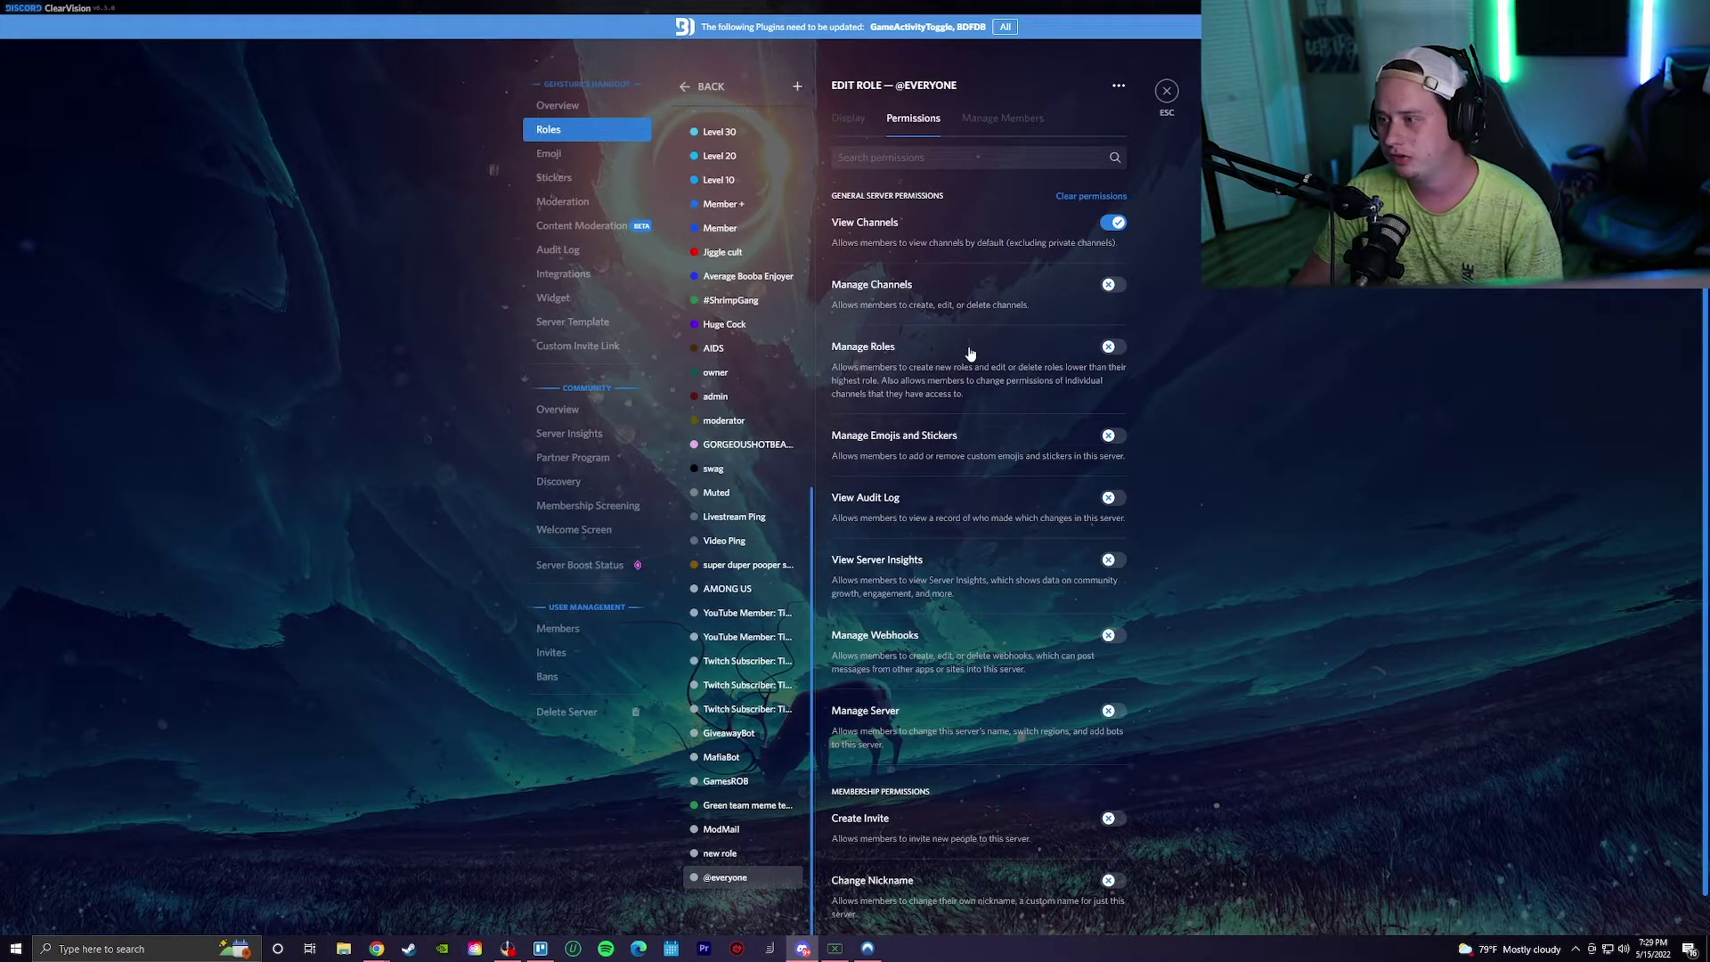
scroll(970, 354, down, 5)
scroll(953, 649, down, 10)
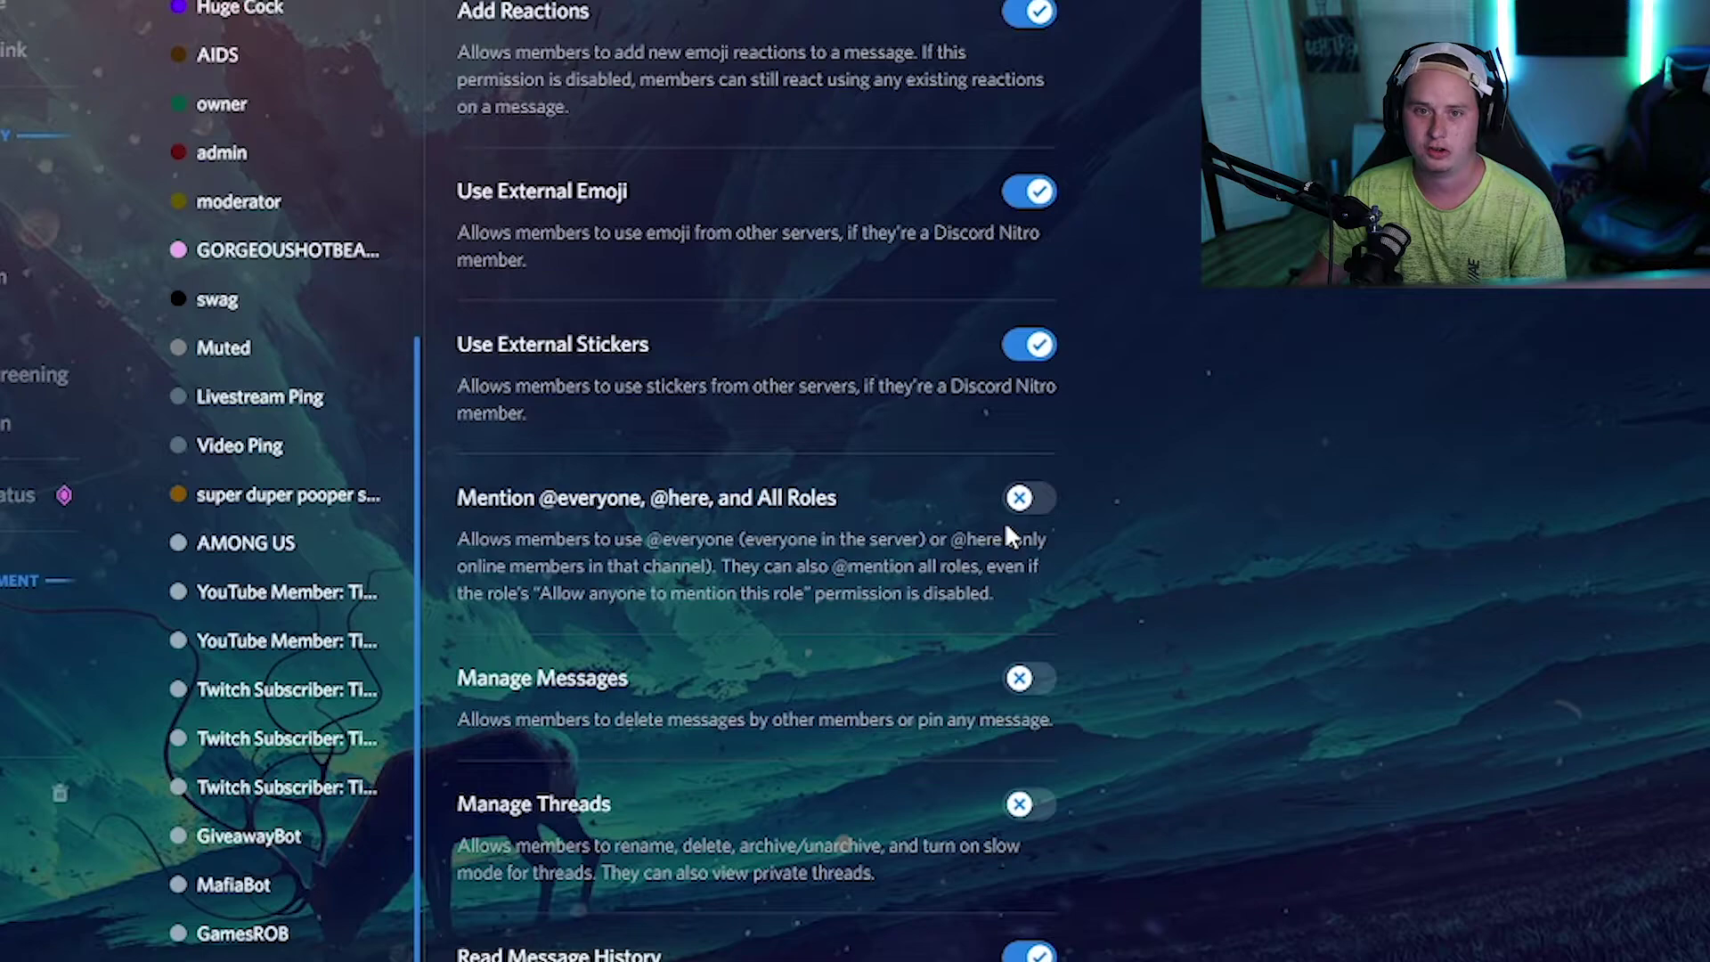
scroll(1006, 534, up, 5)
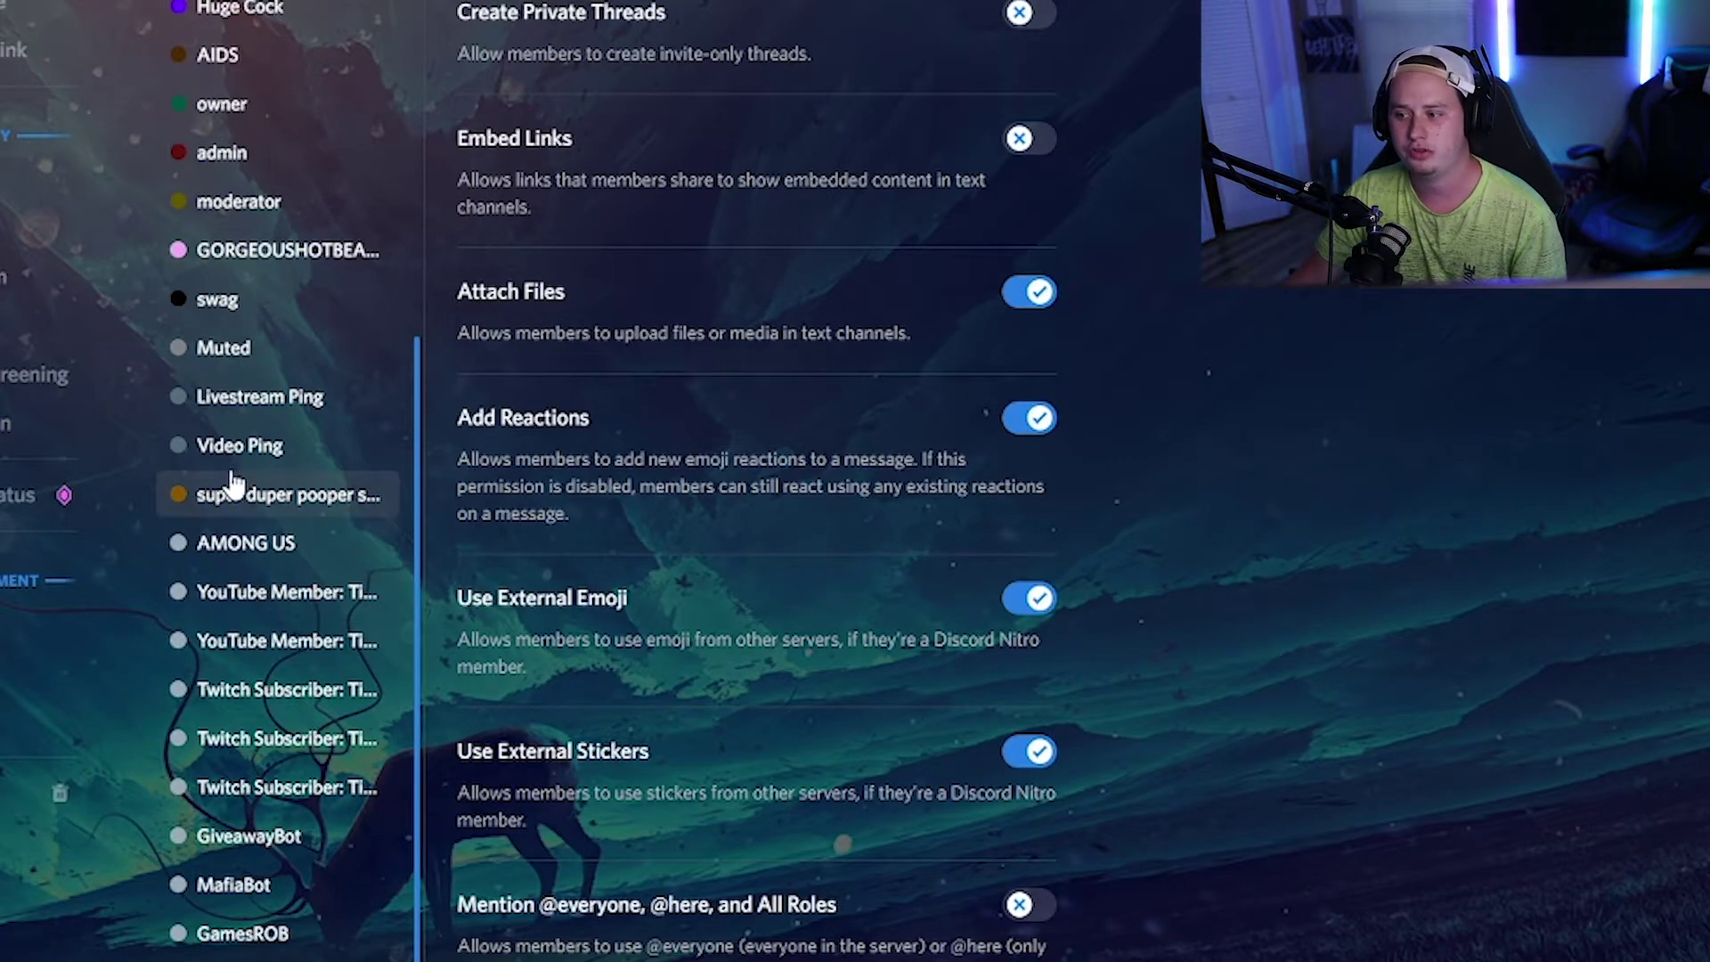
scroll(233, 484, up, 2)
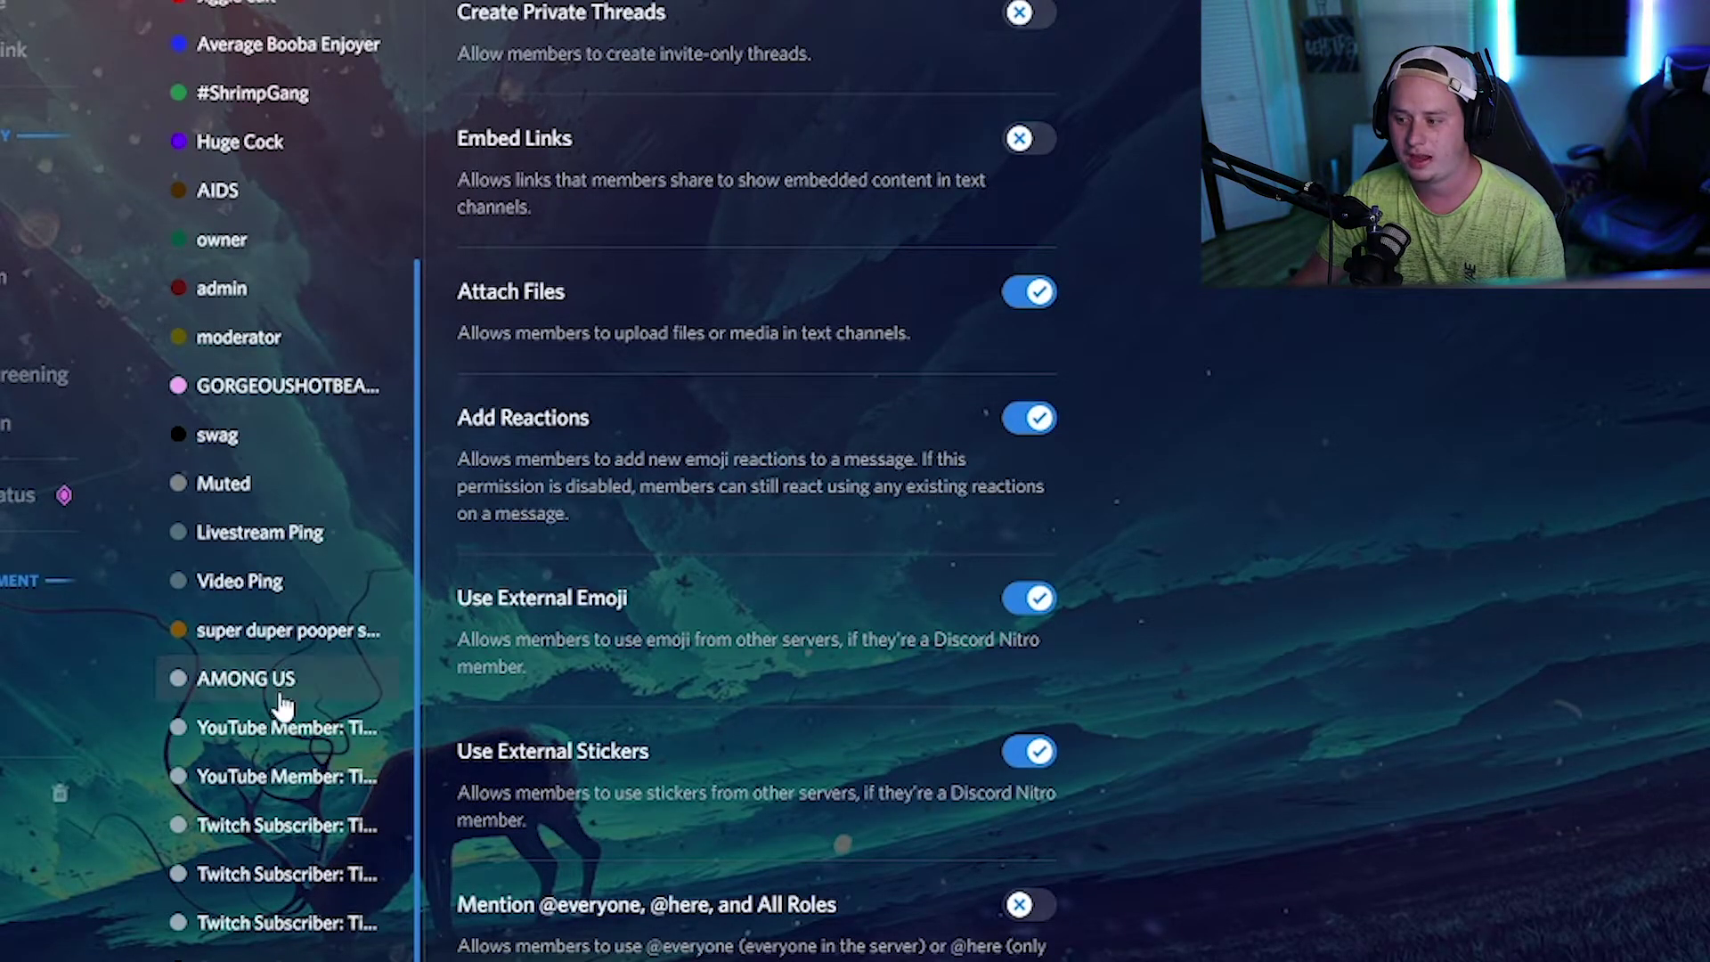
click(223, 921)
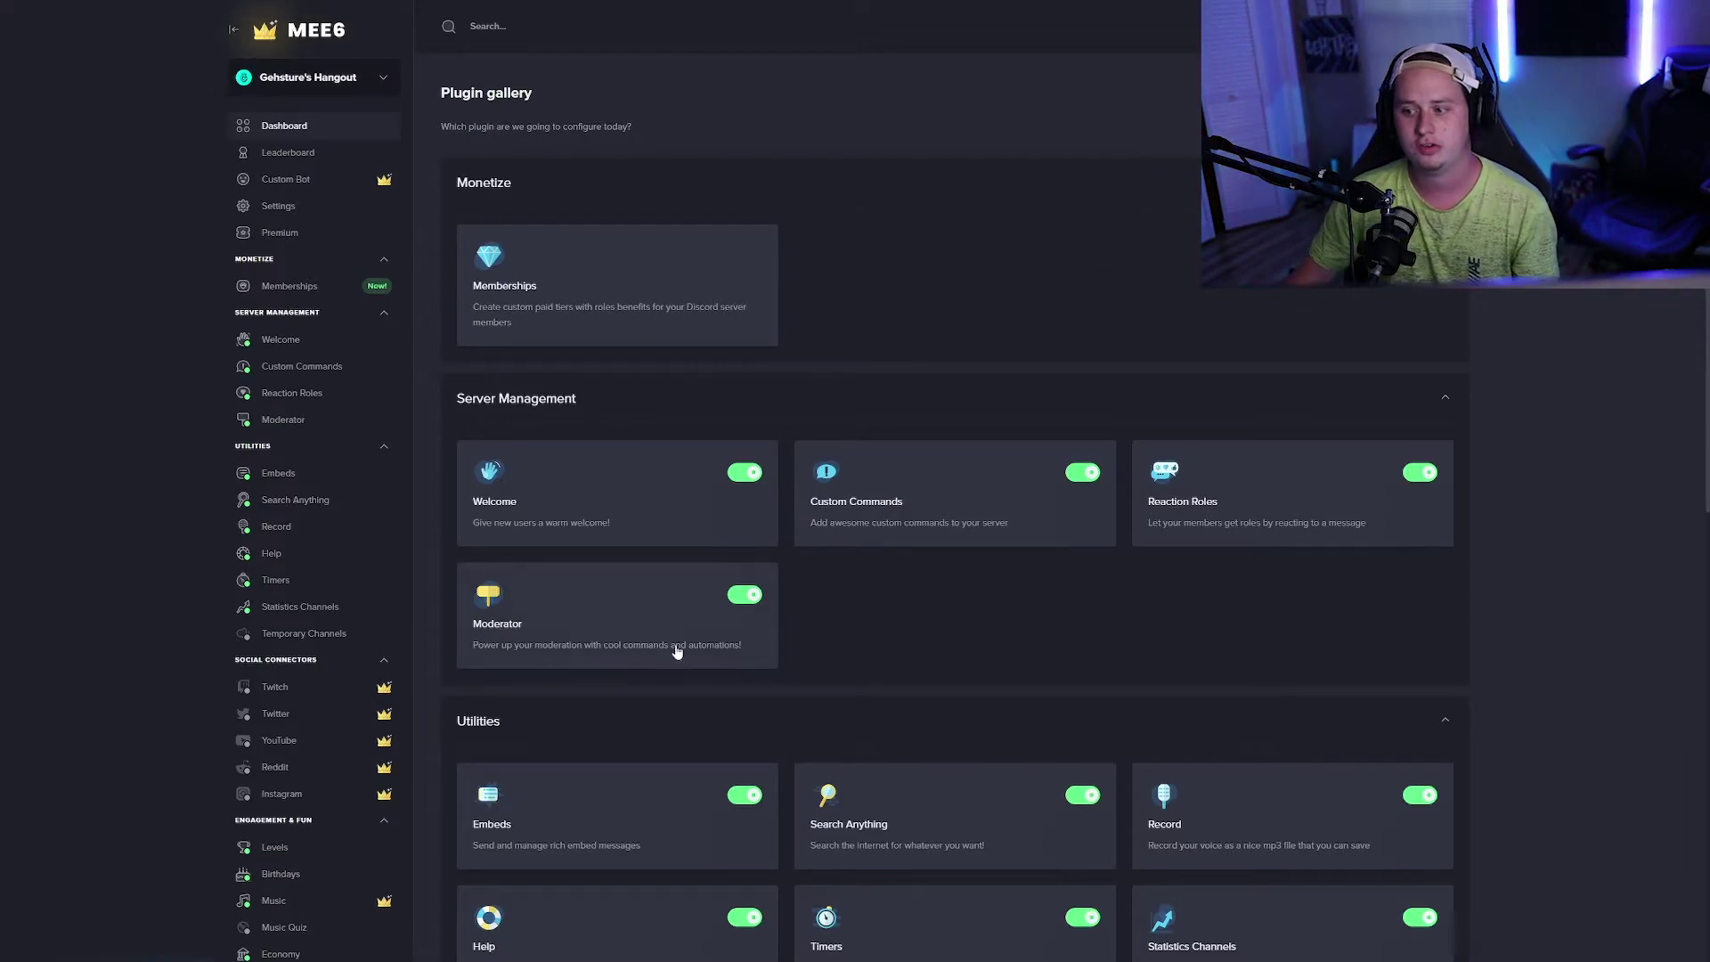
- Inspect the MEE6 Moderator plugin's Auto-Moderator checks, leaving the Bad words action Disabled
click(576, 610)
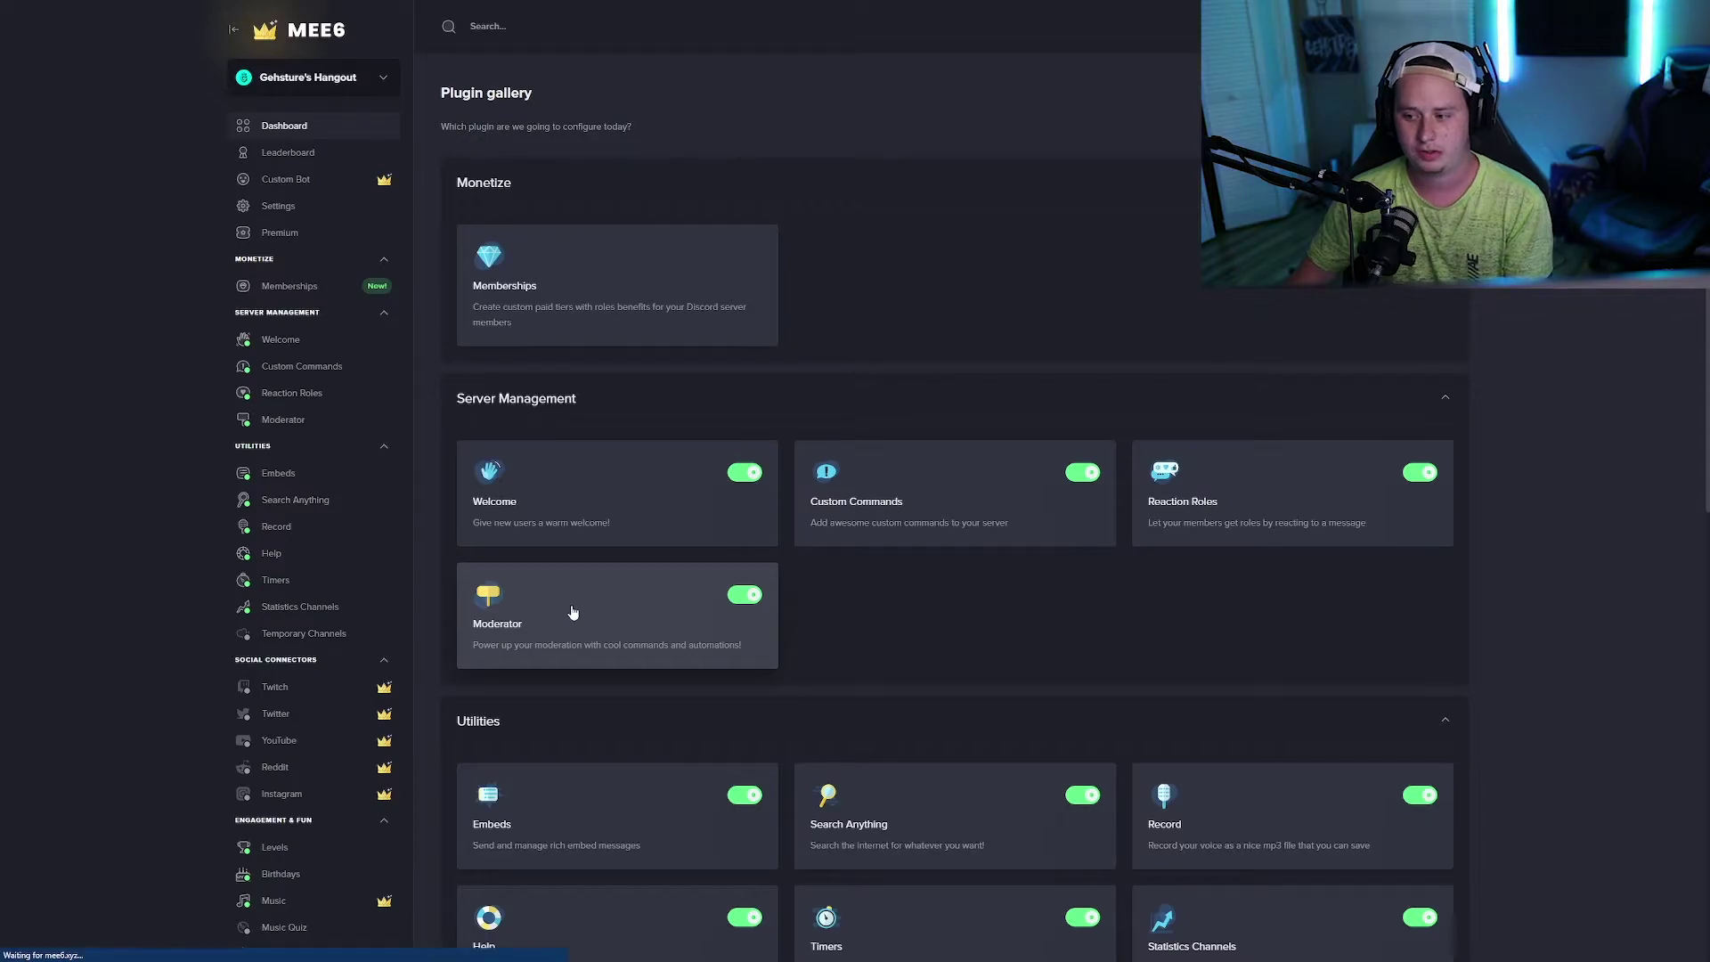
scroll(673, 481, down, 1)
scroll(676, 460, down, 12)
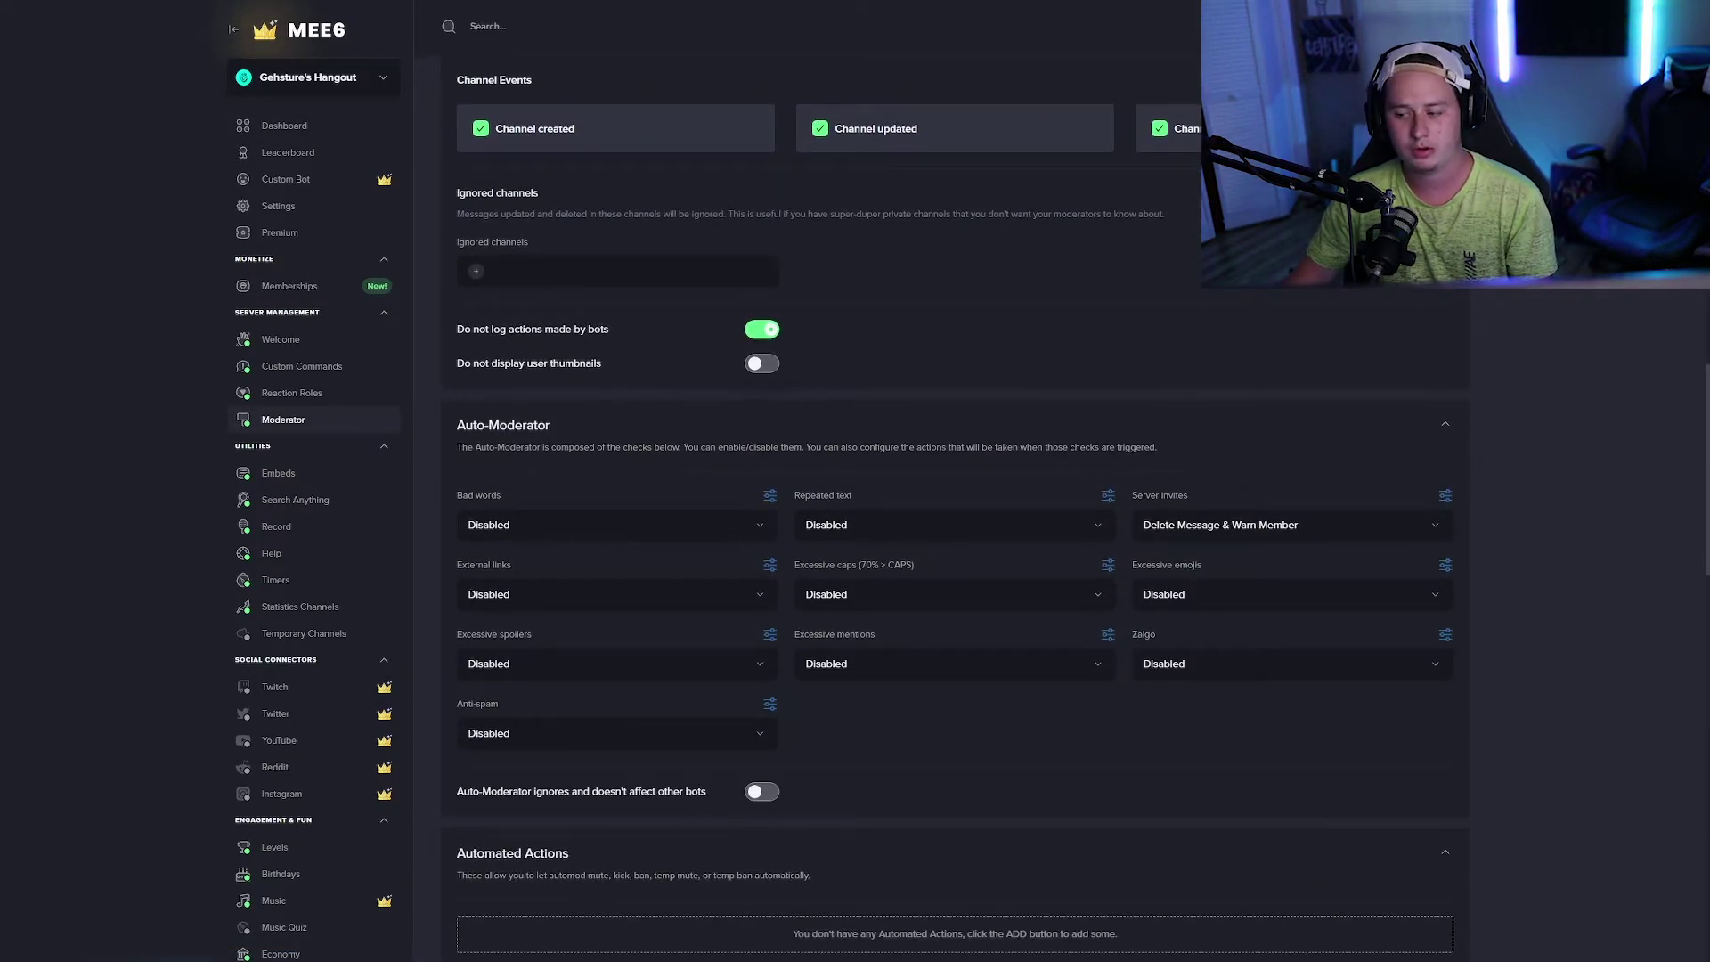
click(498, 525)
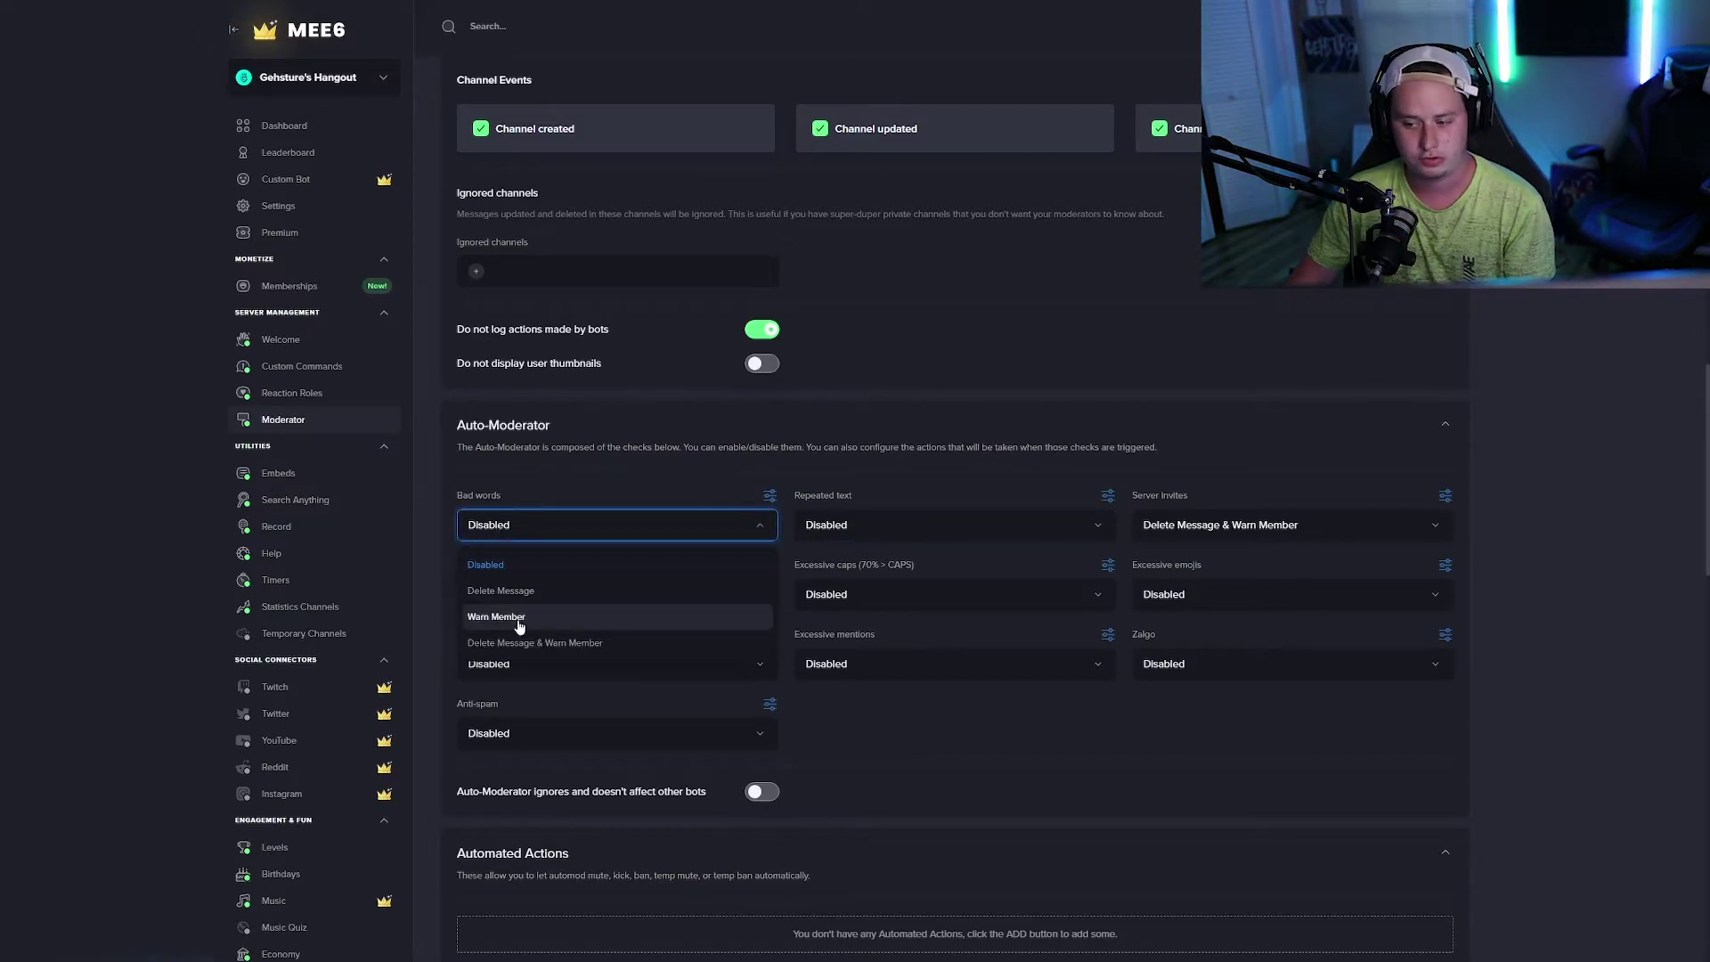
click(512, 500)
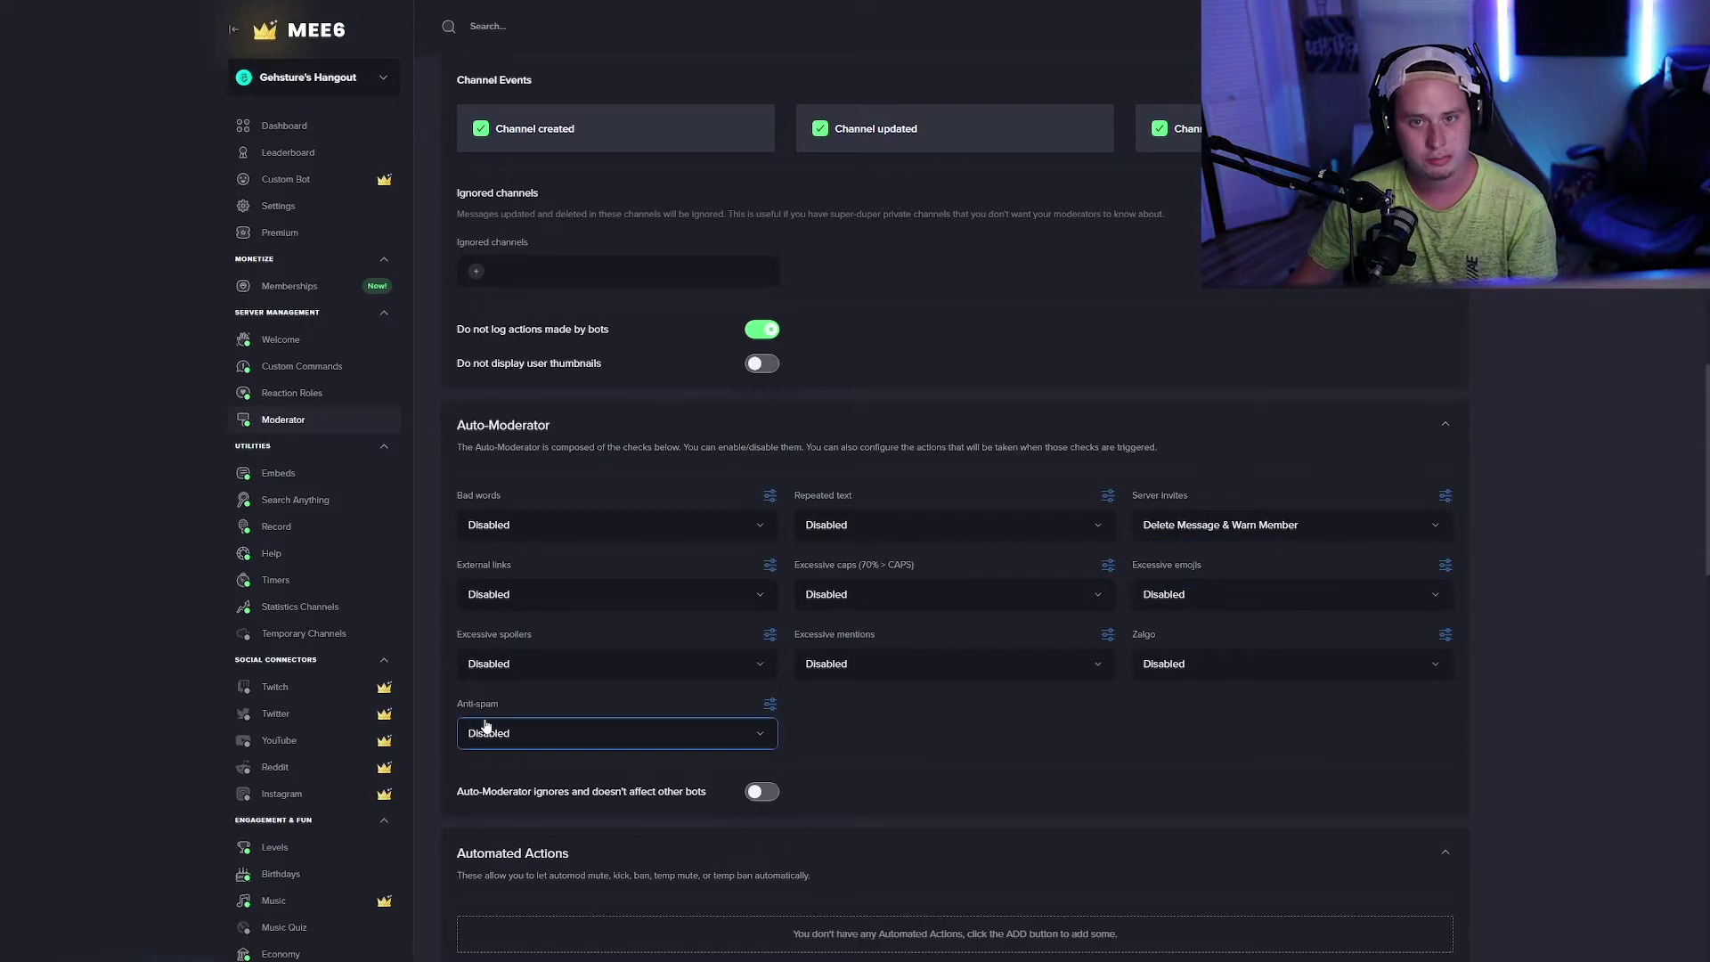
scroll(814, 628, down, 3)
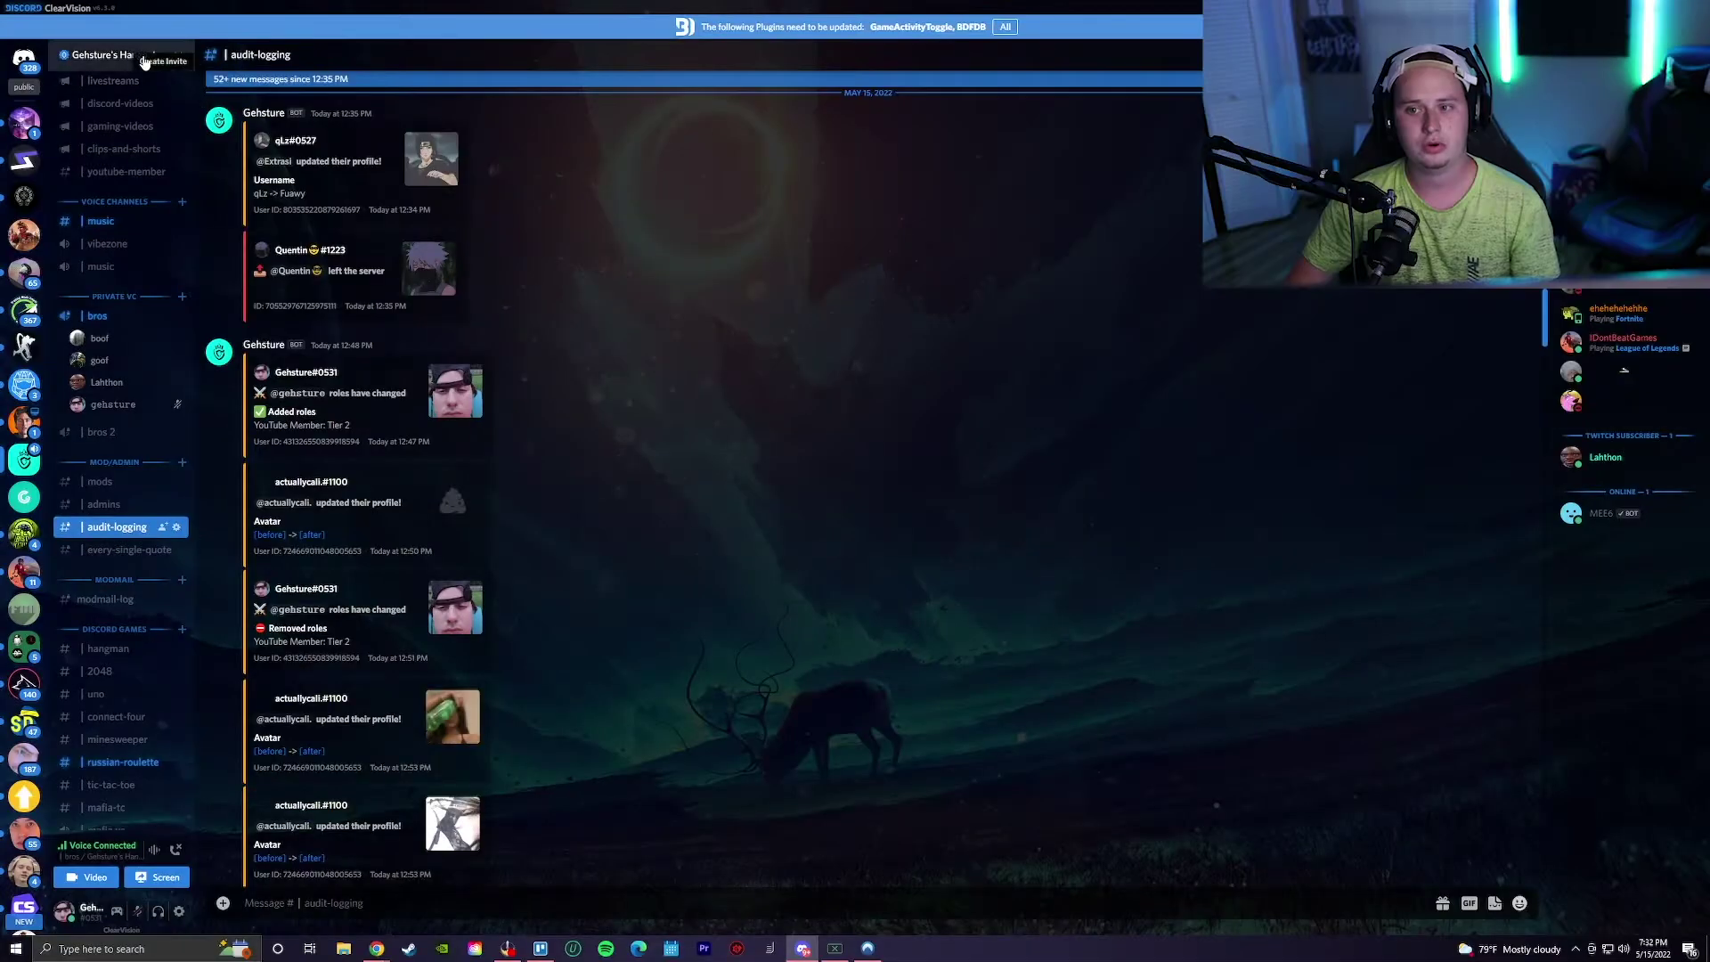
click(141, 54)
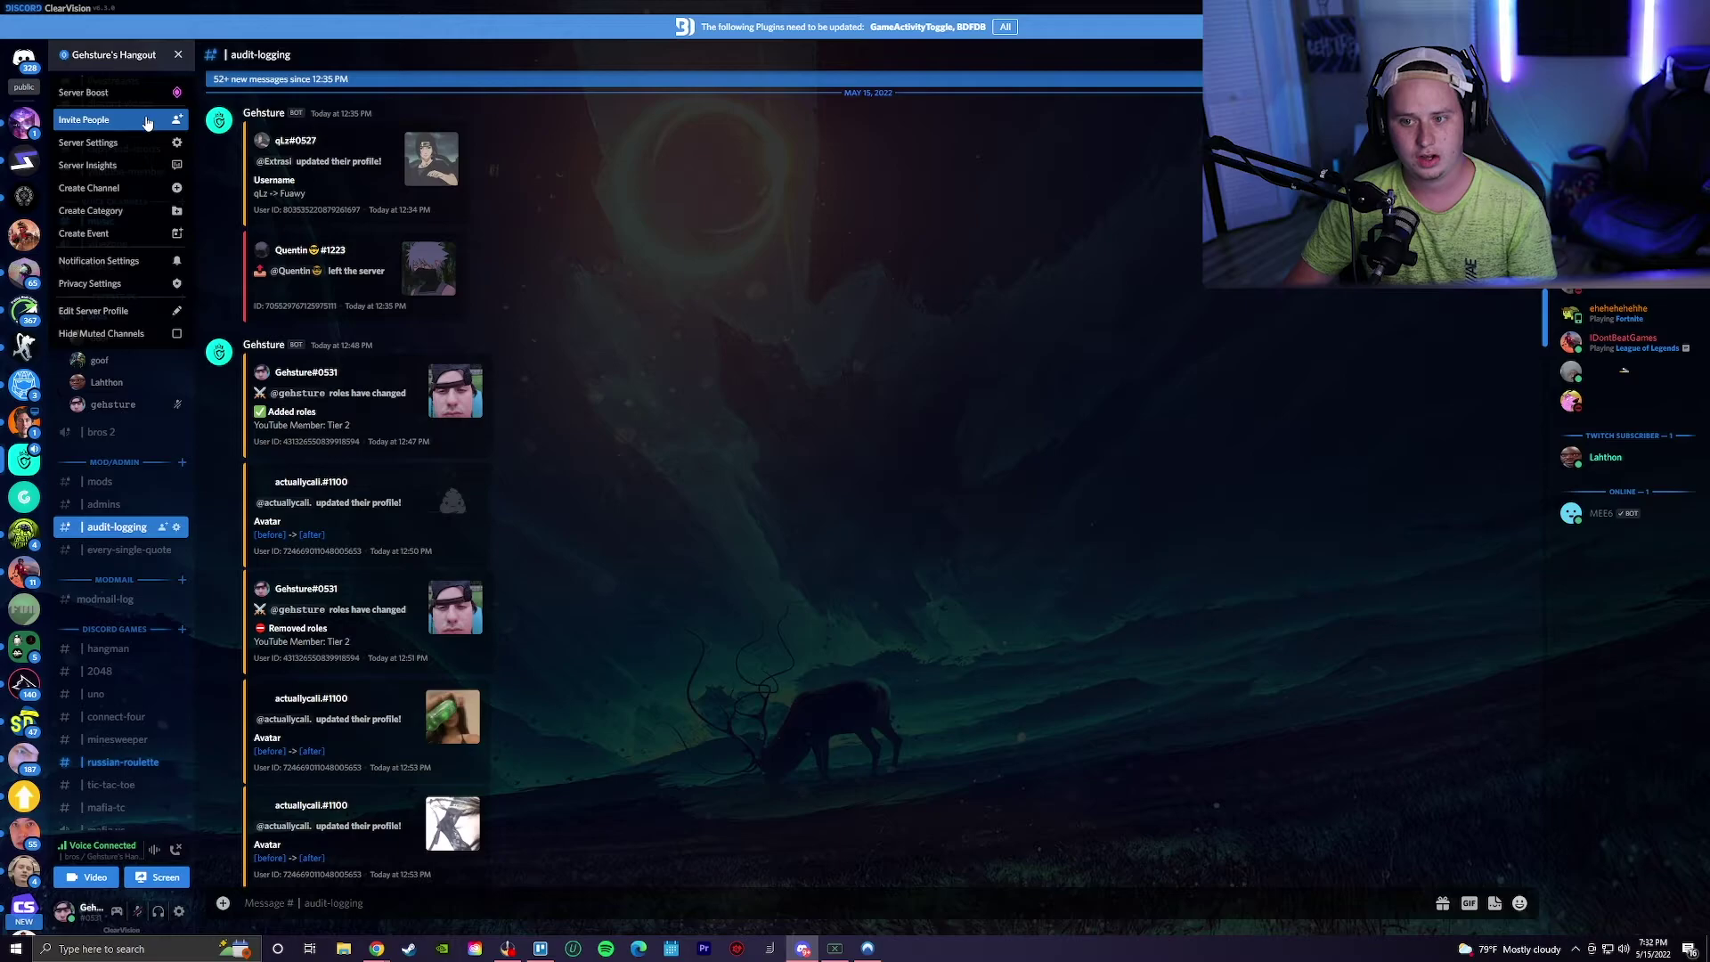
- Scroll through the Audit Log, expanding and collapsing a nickname-change entry along the way
click(134, 143)
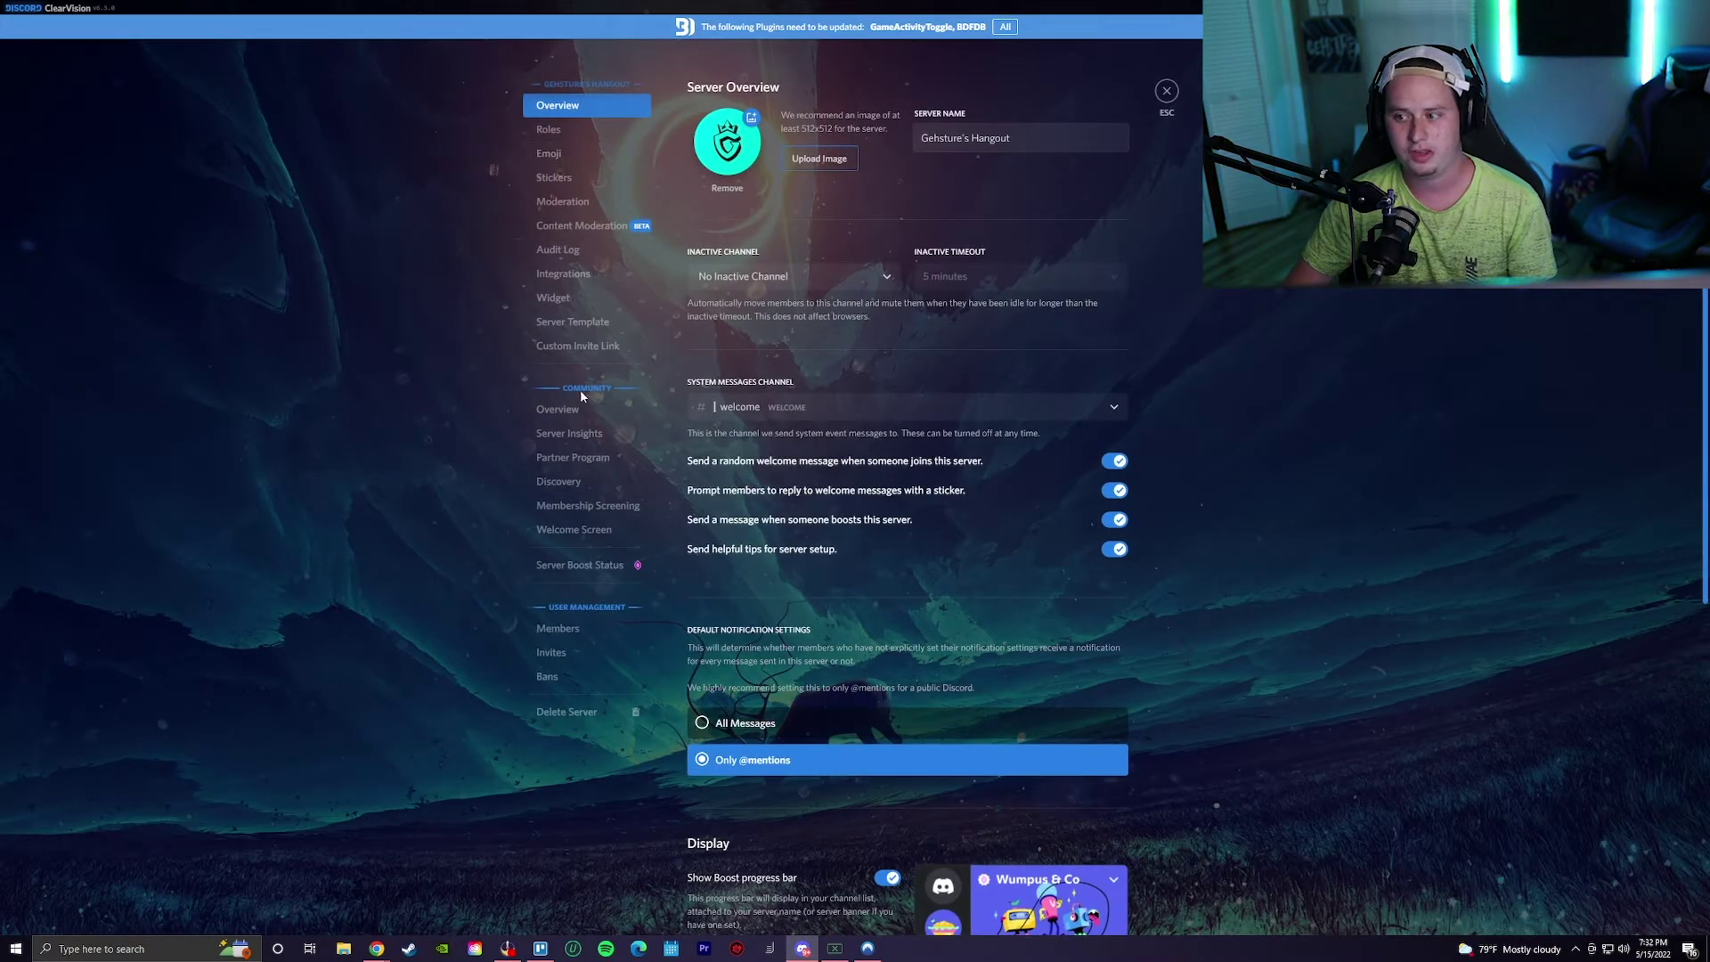
click(568, 253)
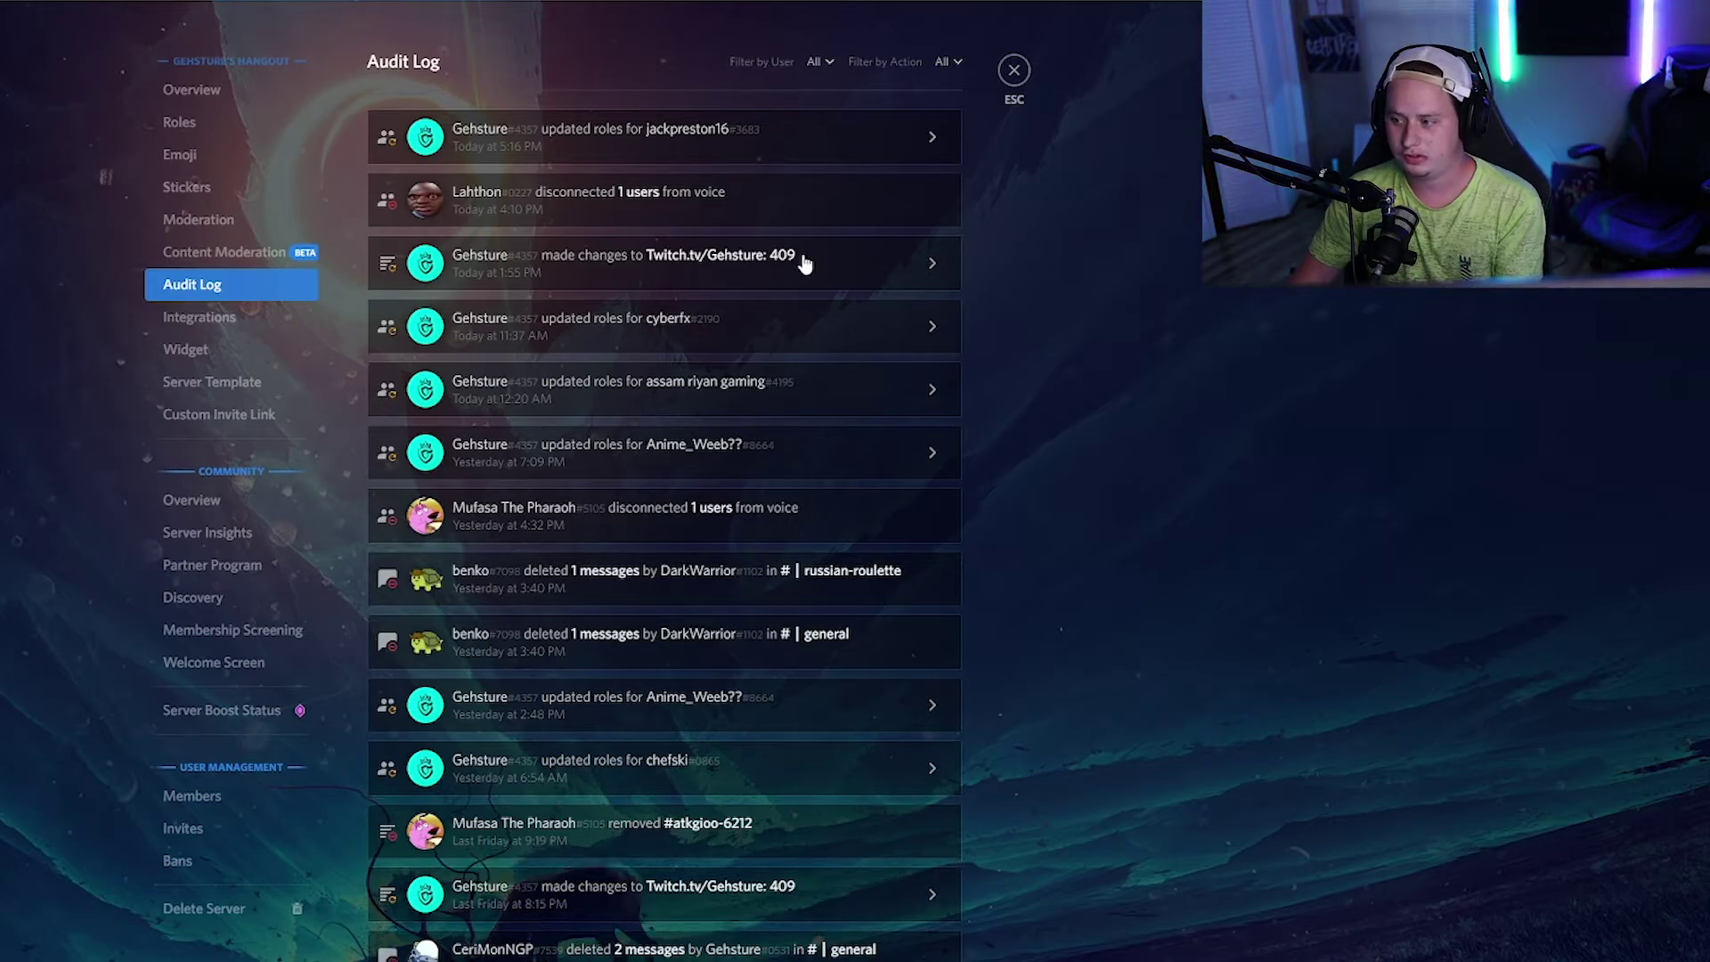
scroll(744, 306, down, 3)
scroll(712, 357, down, 5)
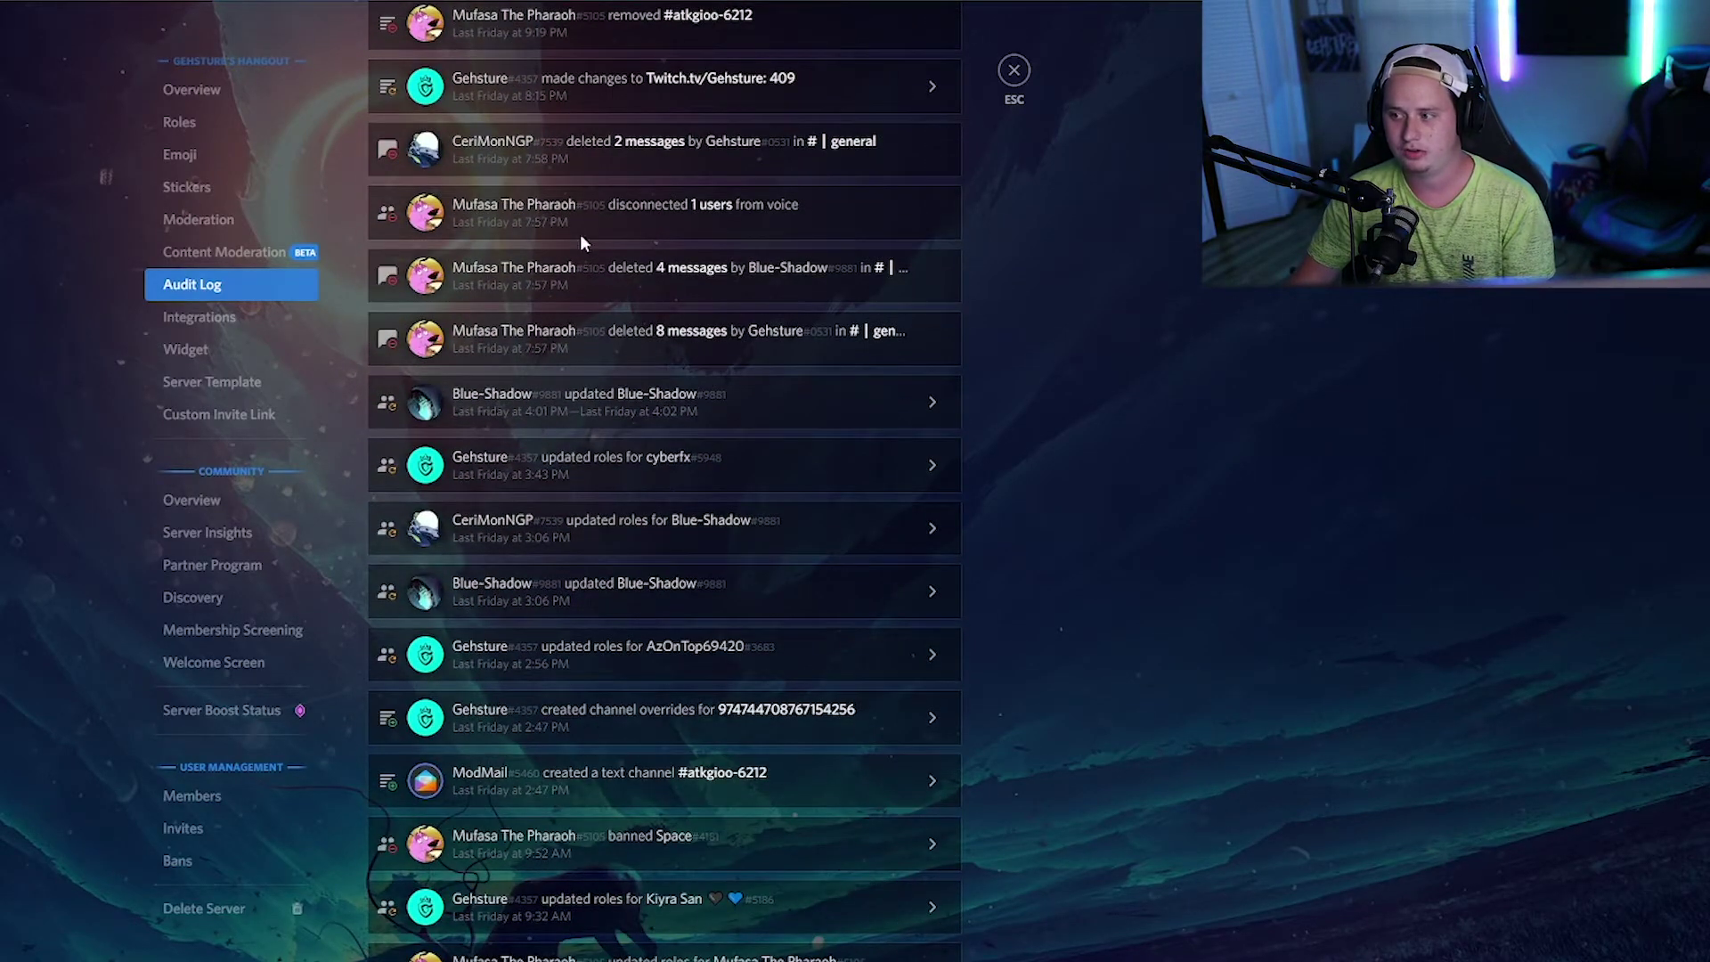
scroll(534, 373, down, 1)
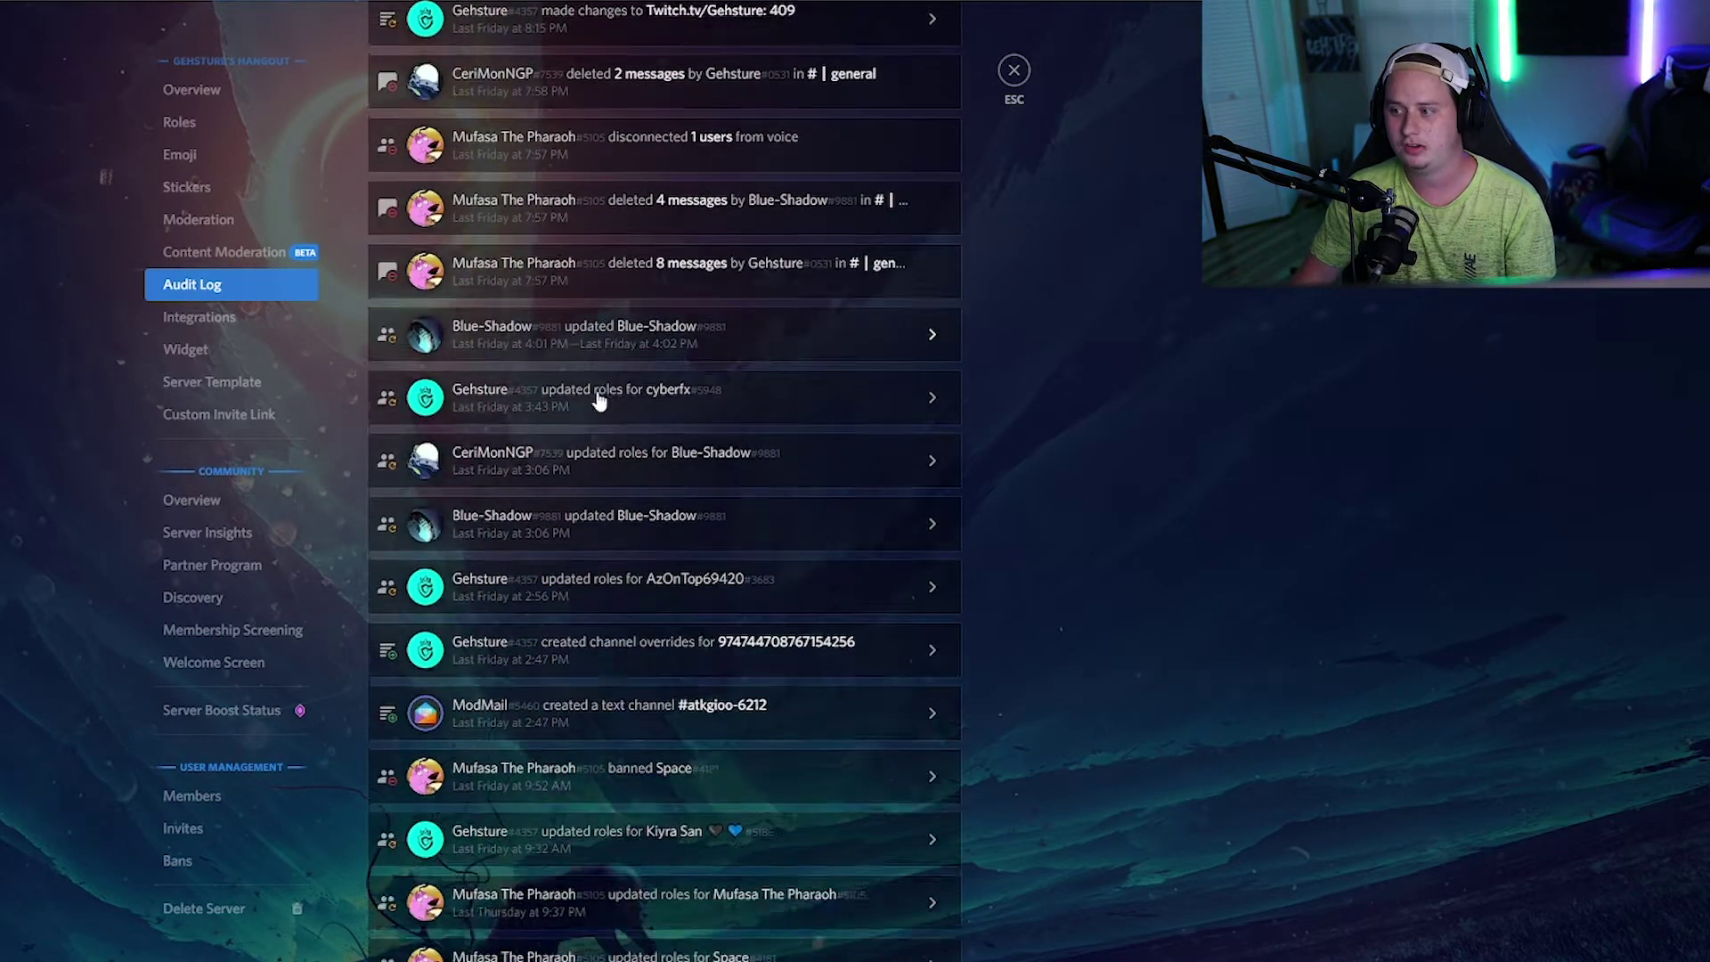
click(555, 326)
click(574, 322)
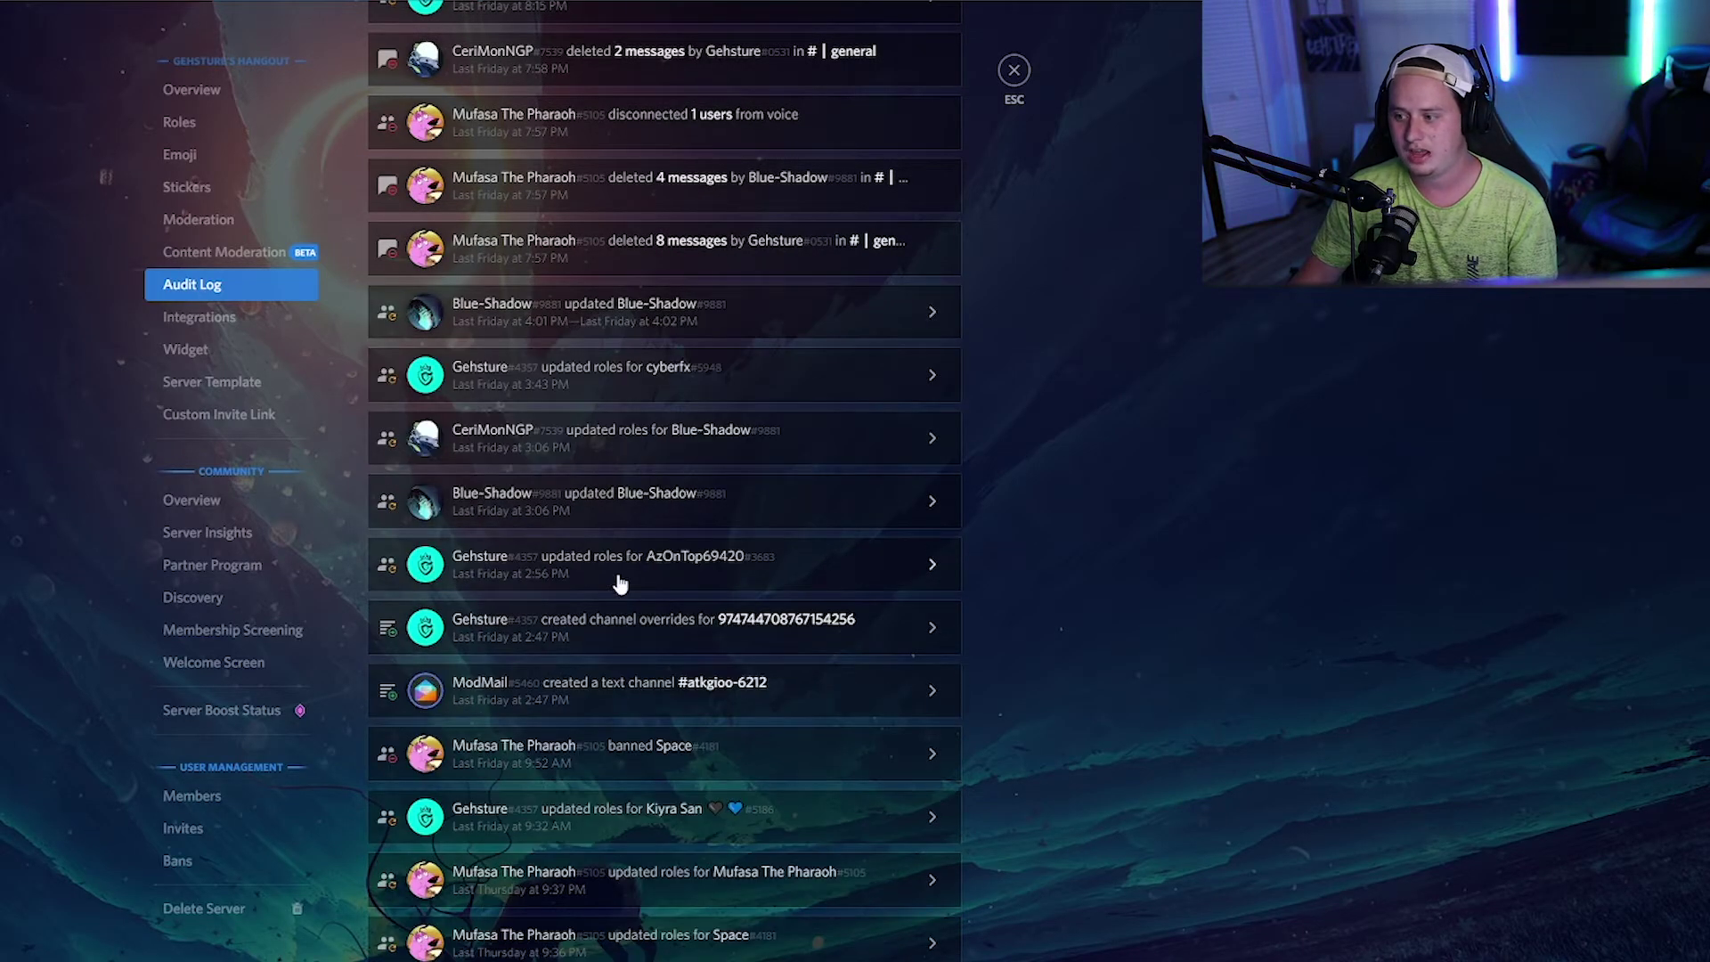
scroll(620, 583, down, 2)
scroll(686, 399, down, 1)
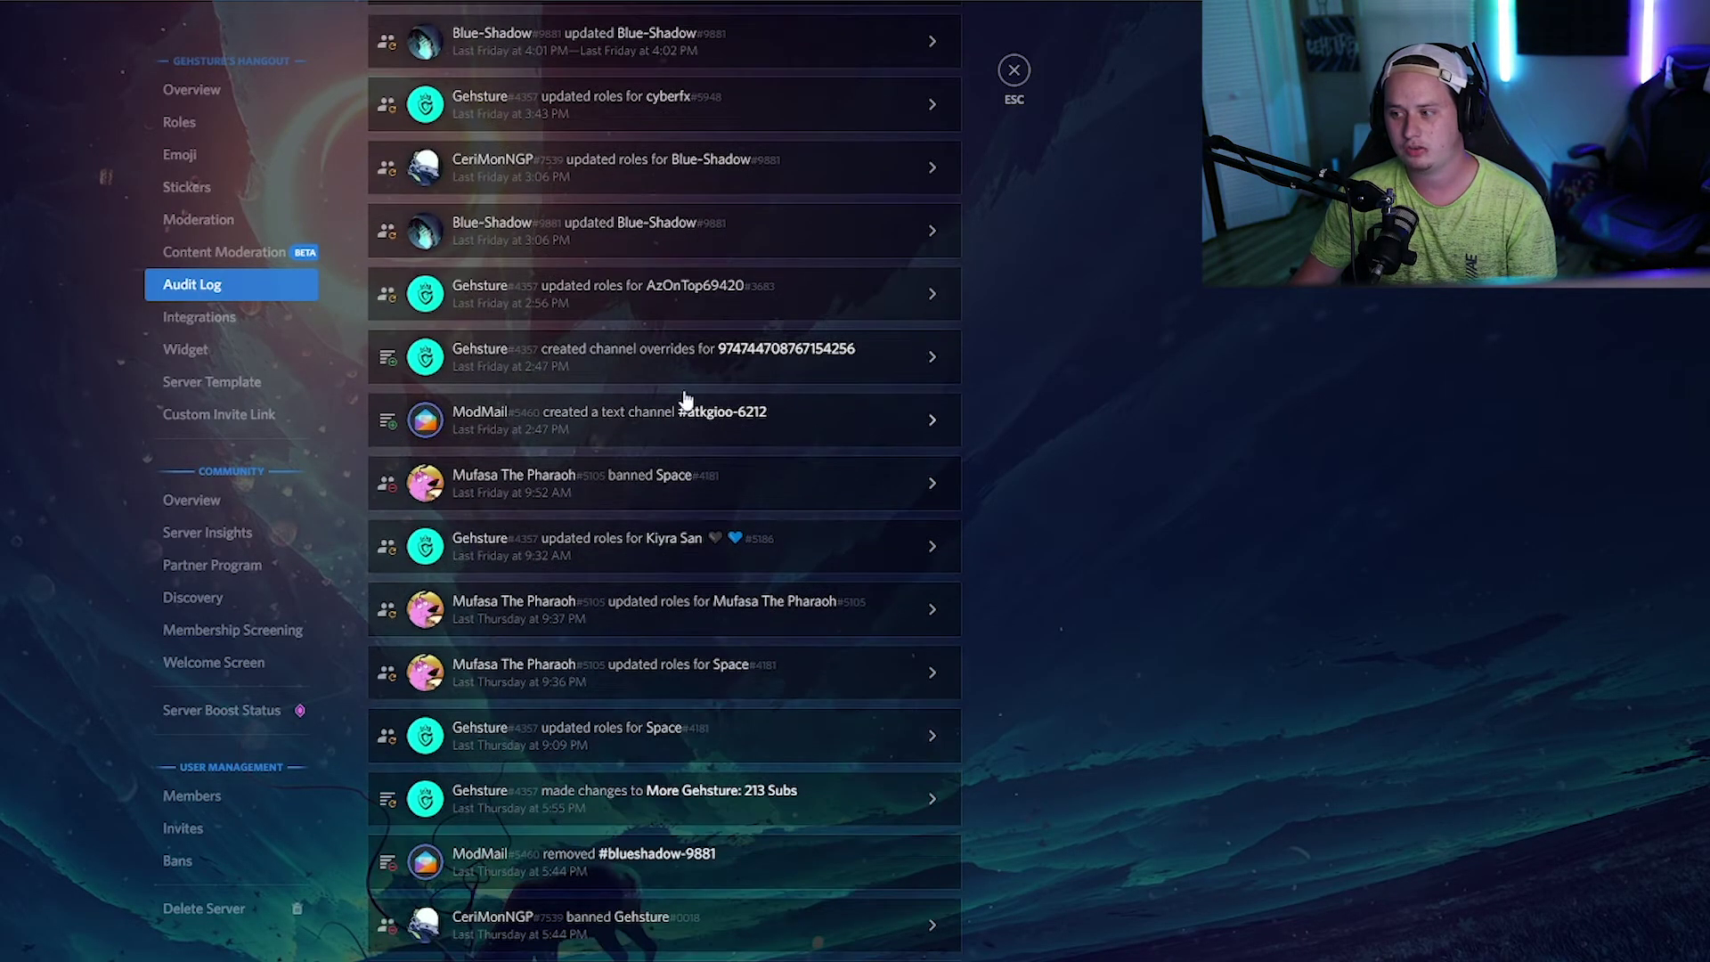
scroll(545, 553, down, 2)
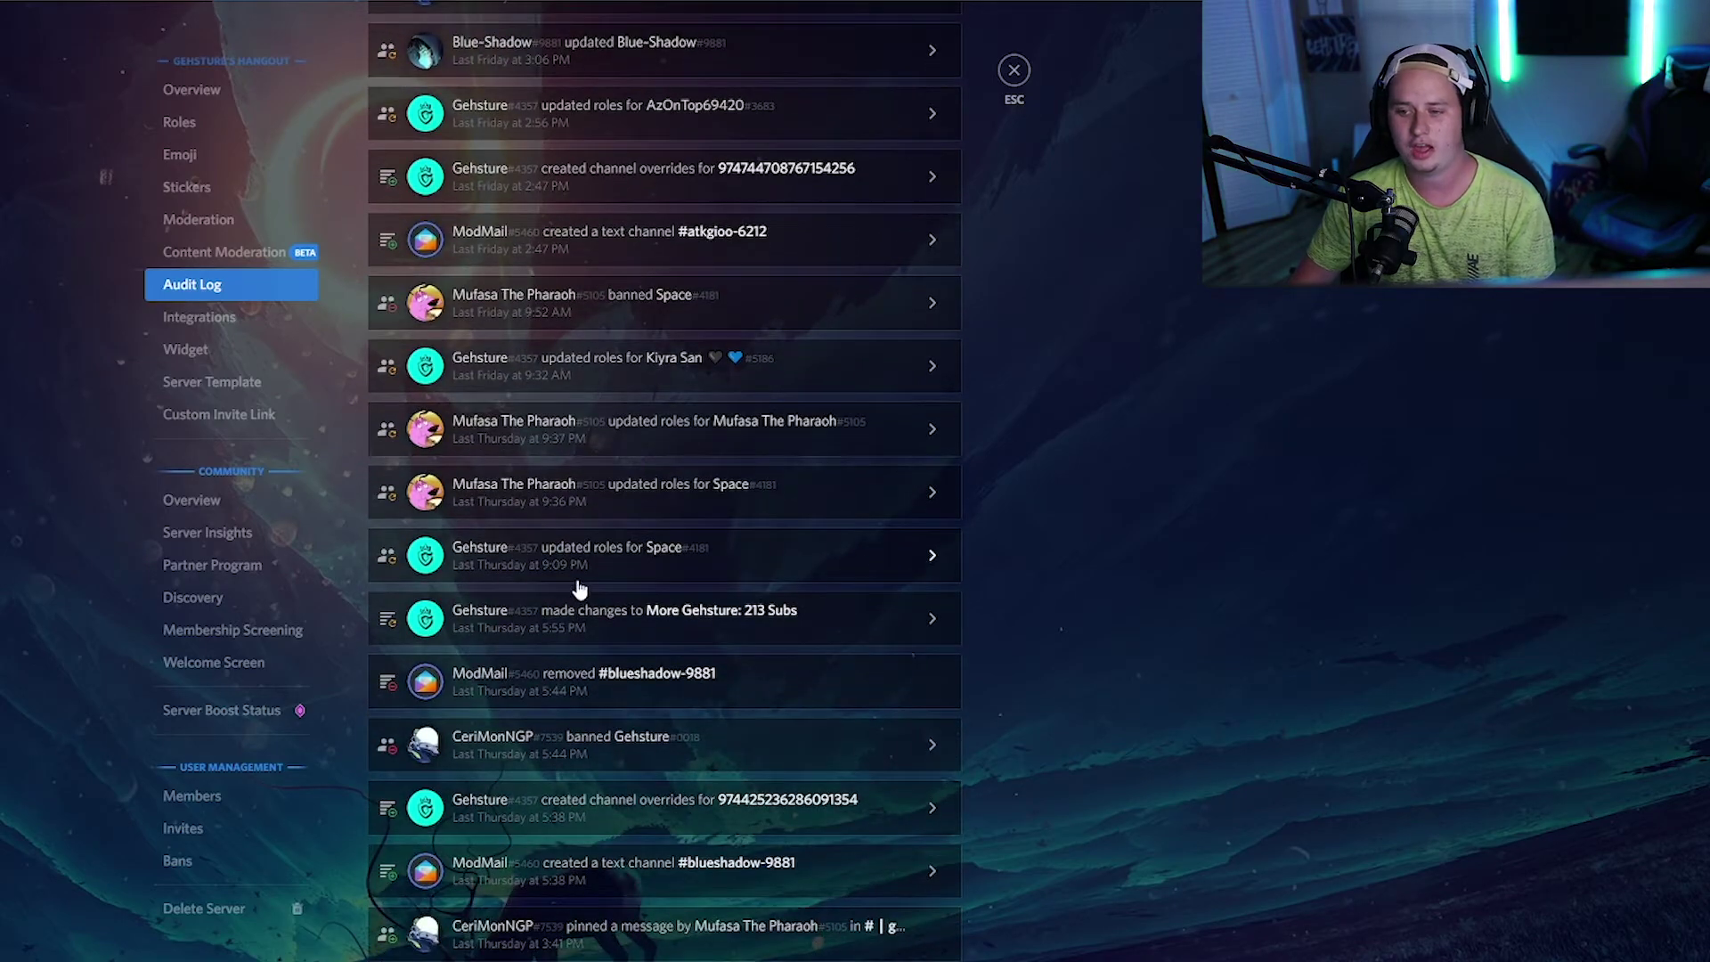
key(Escape)
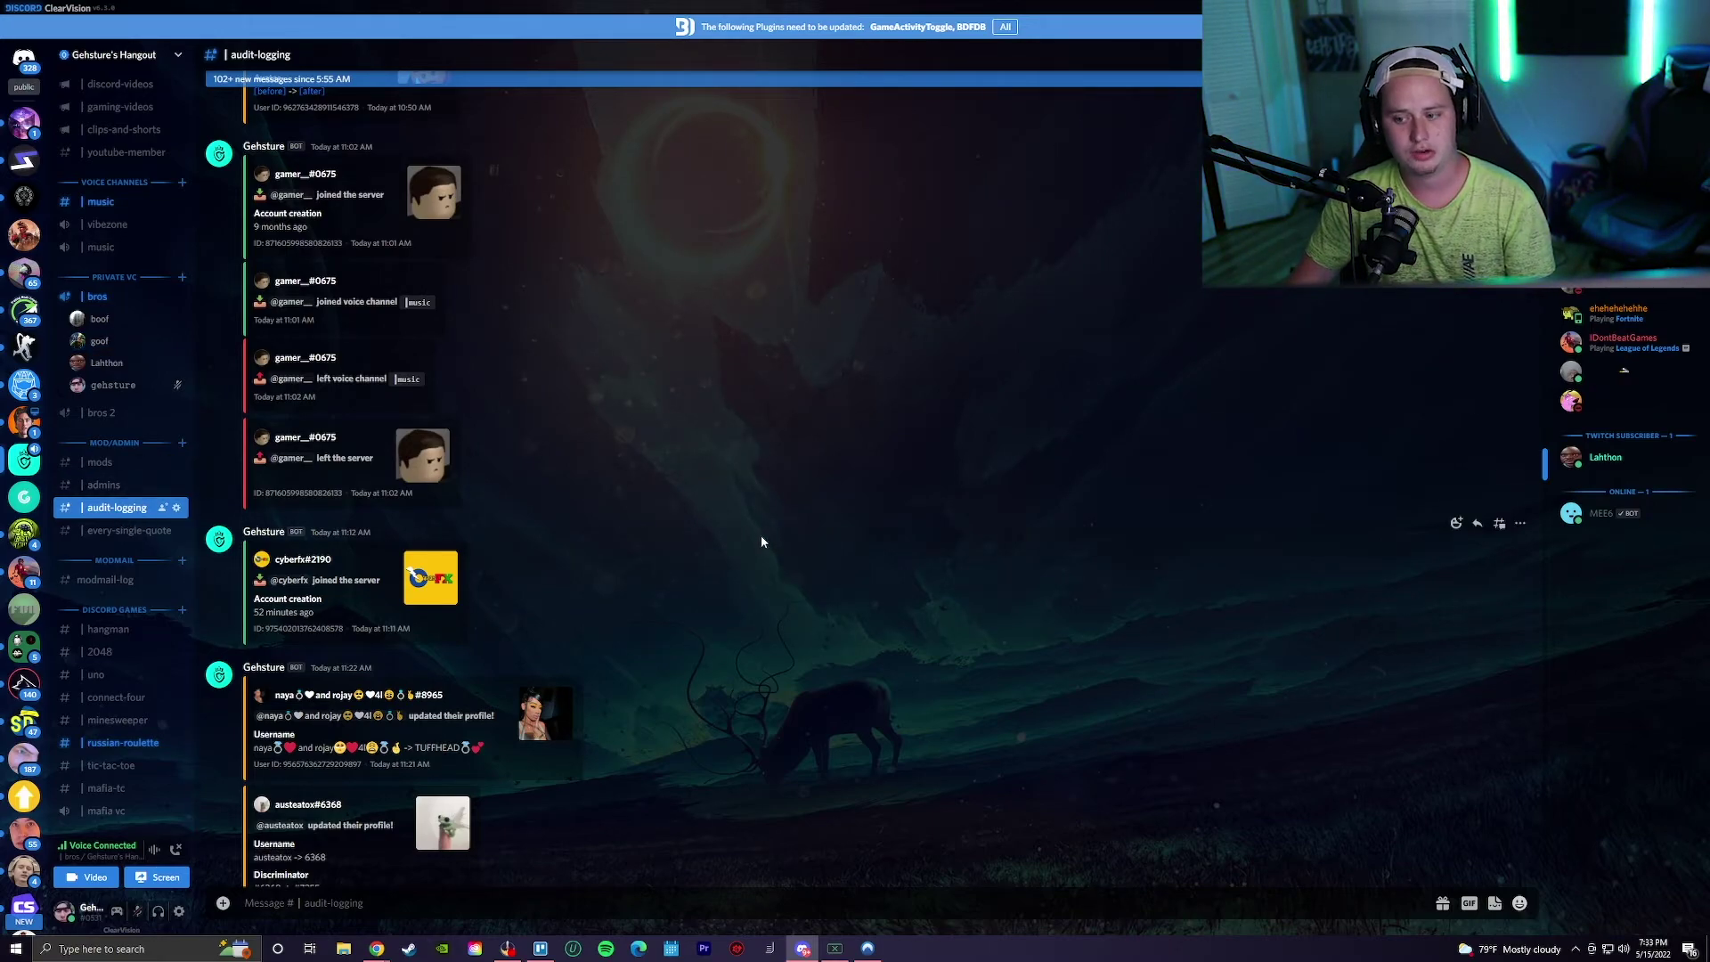
scroll(789, 564, up, 2)
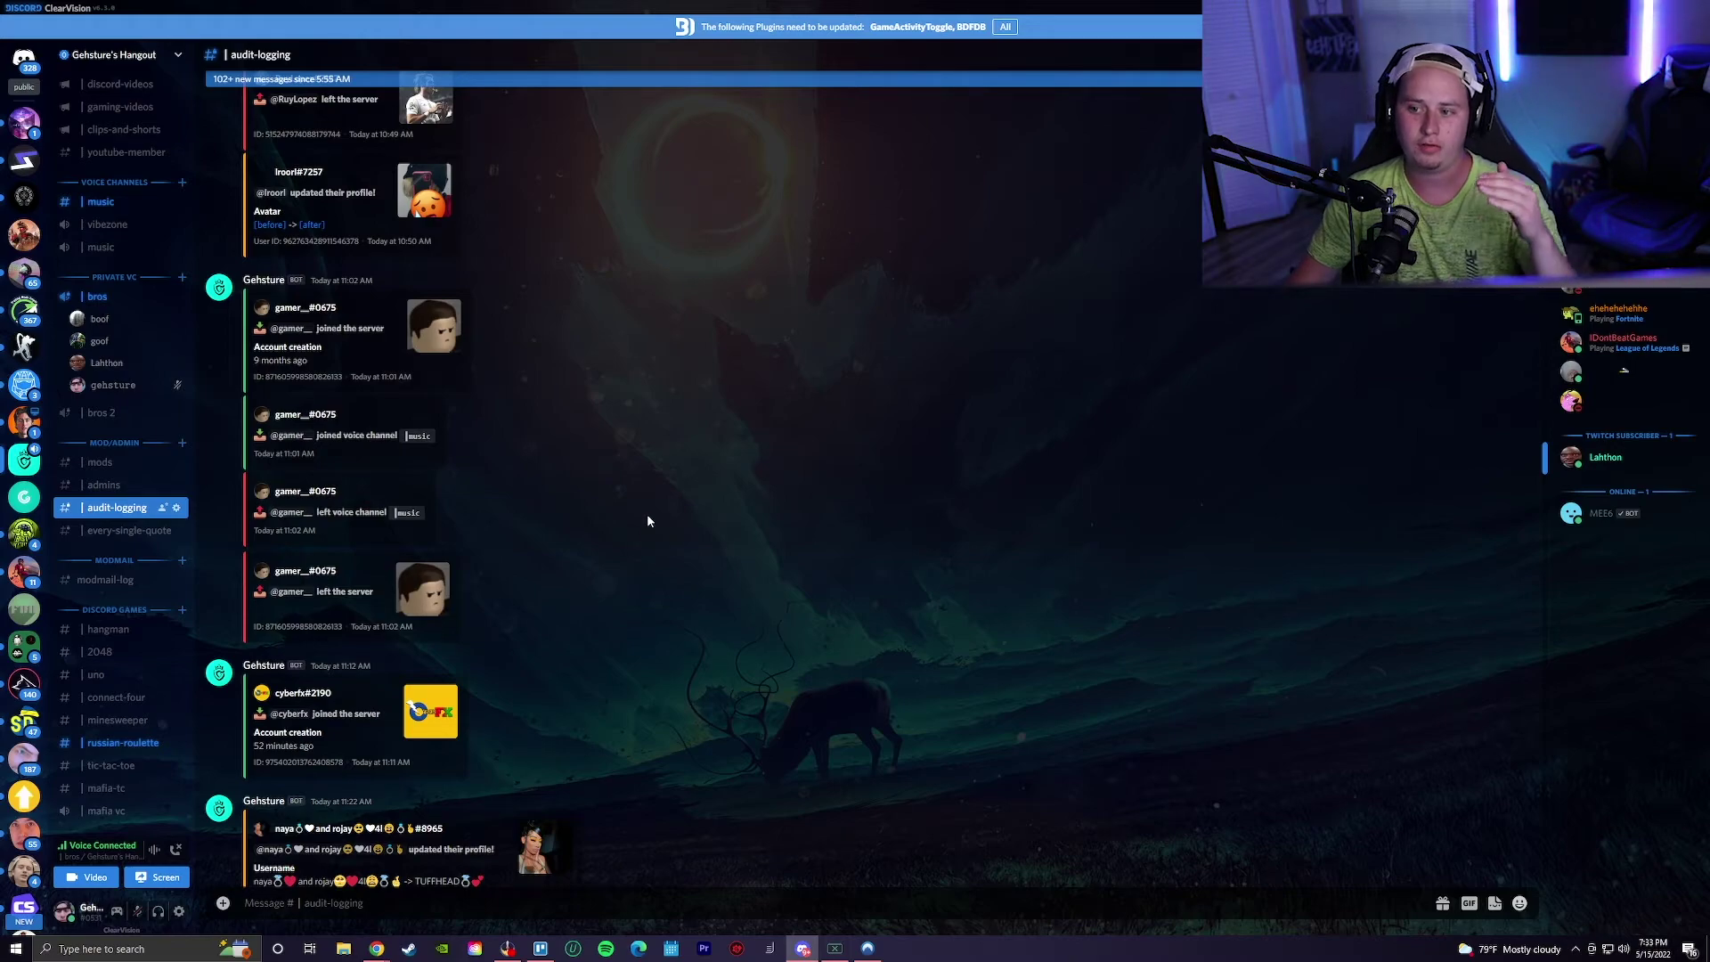
scroll(575, 517, up, 5)
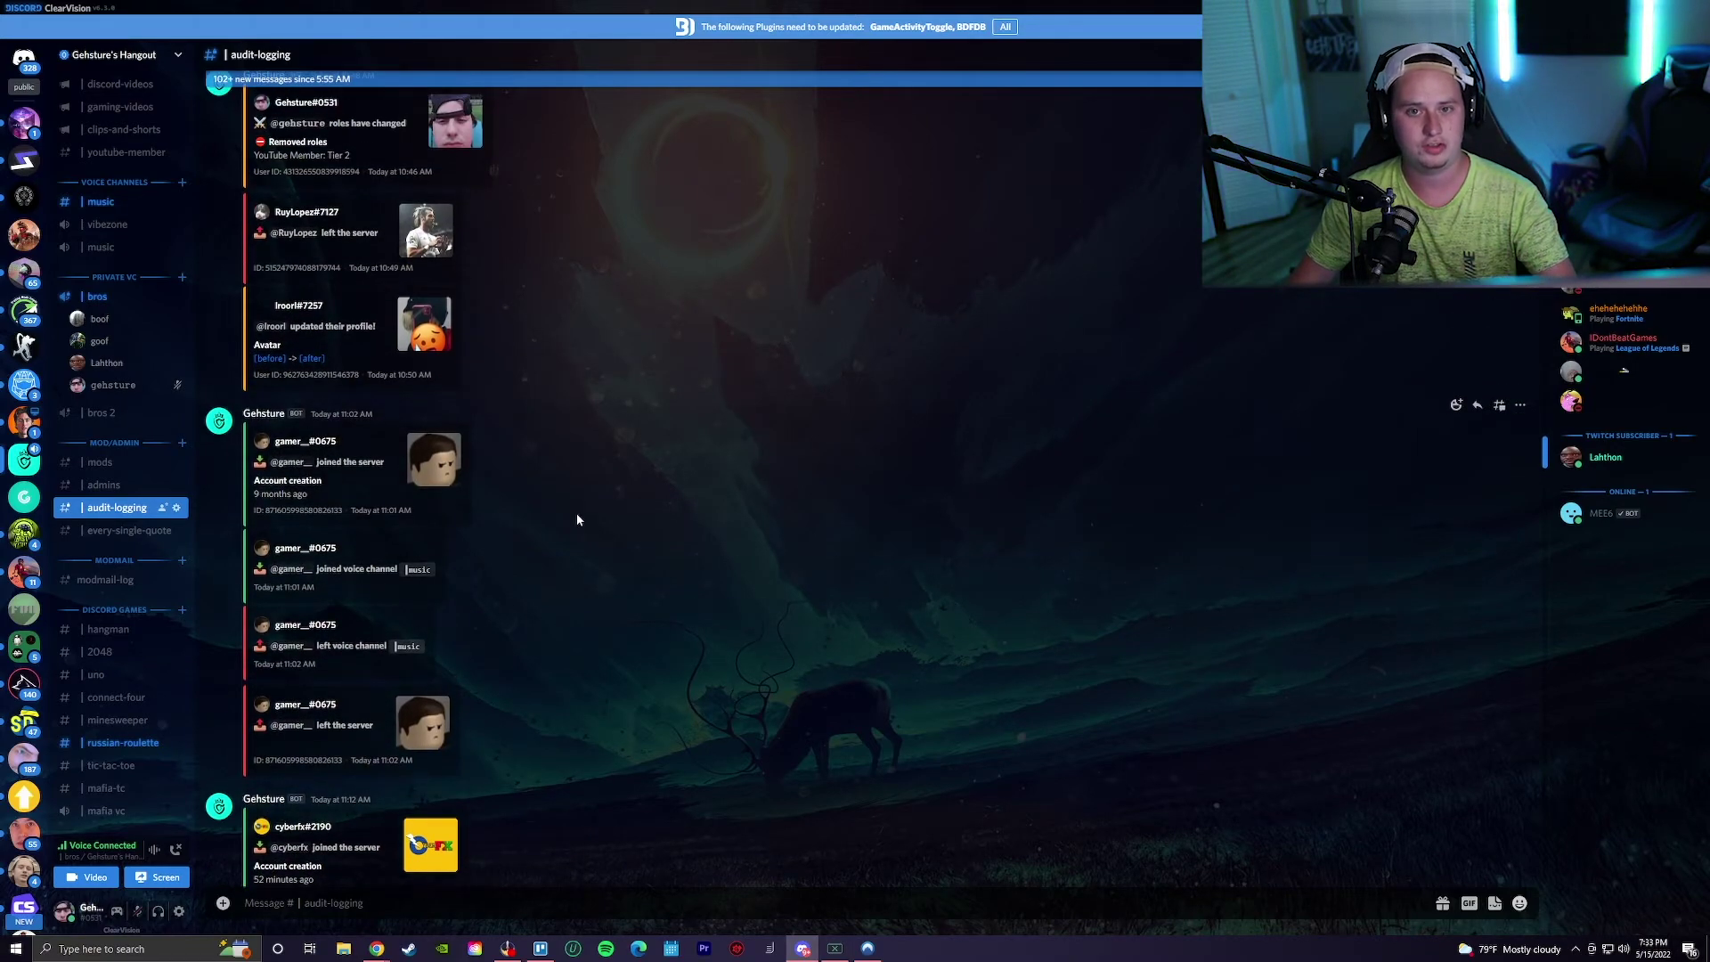
scroll(530, 523, up, 2)
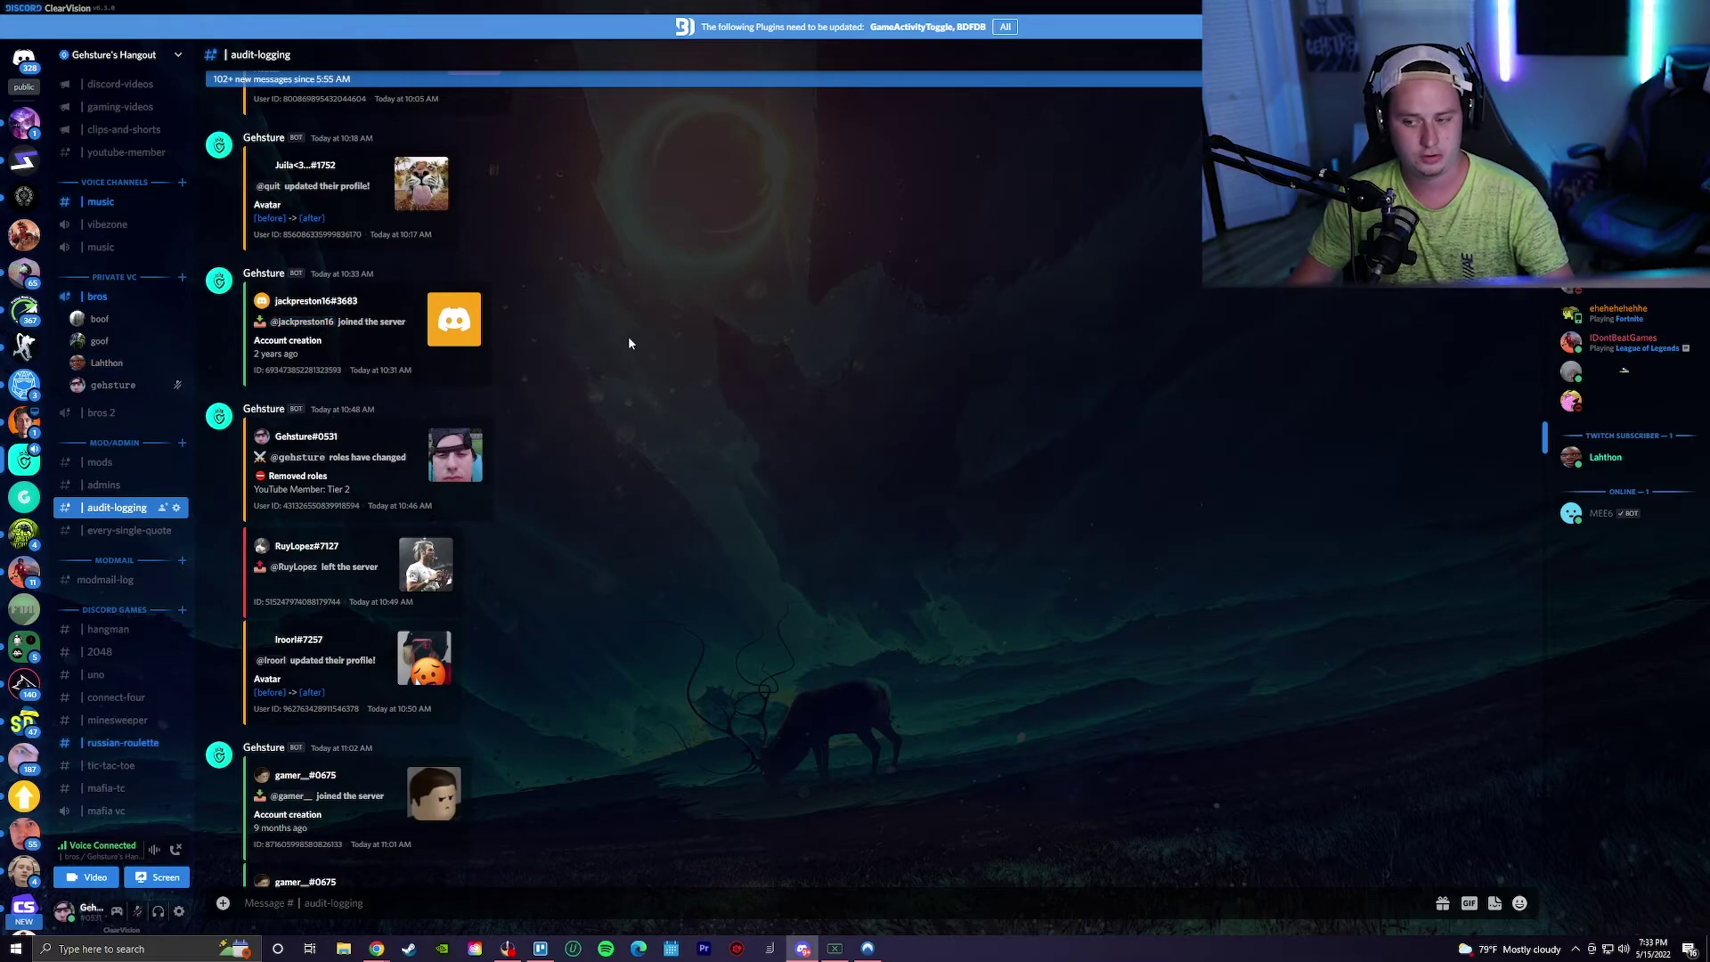
scroll(628, 335, up, 2)
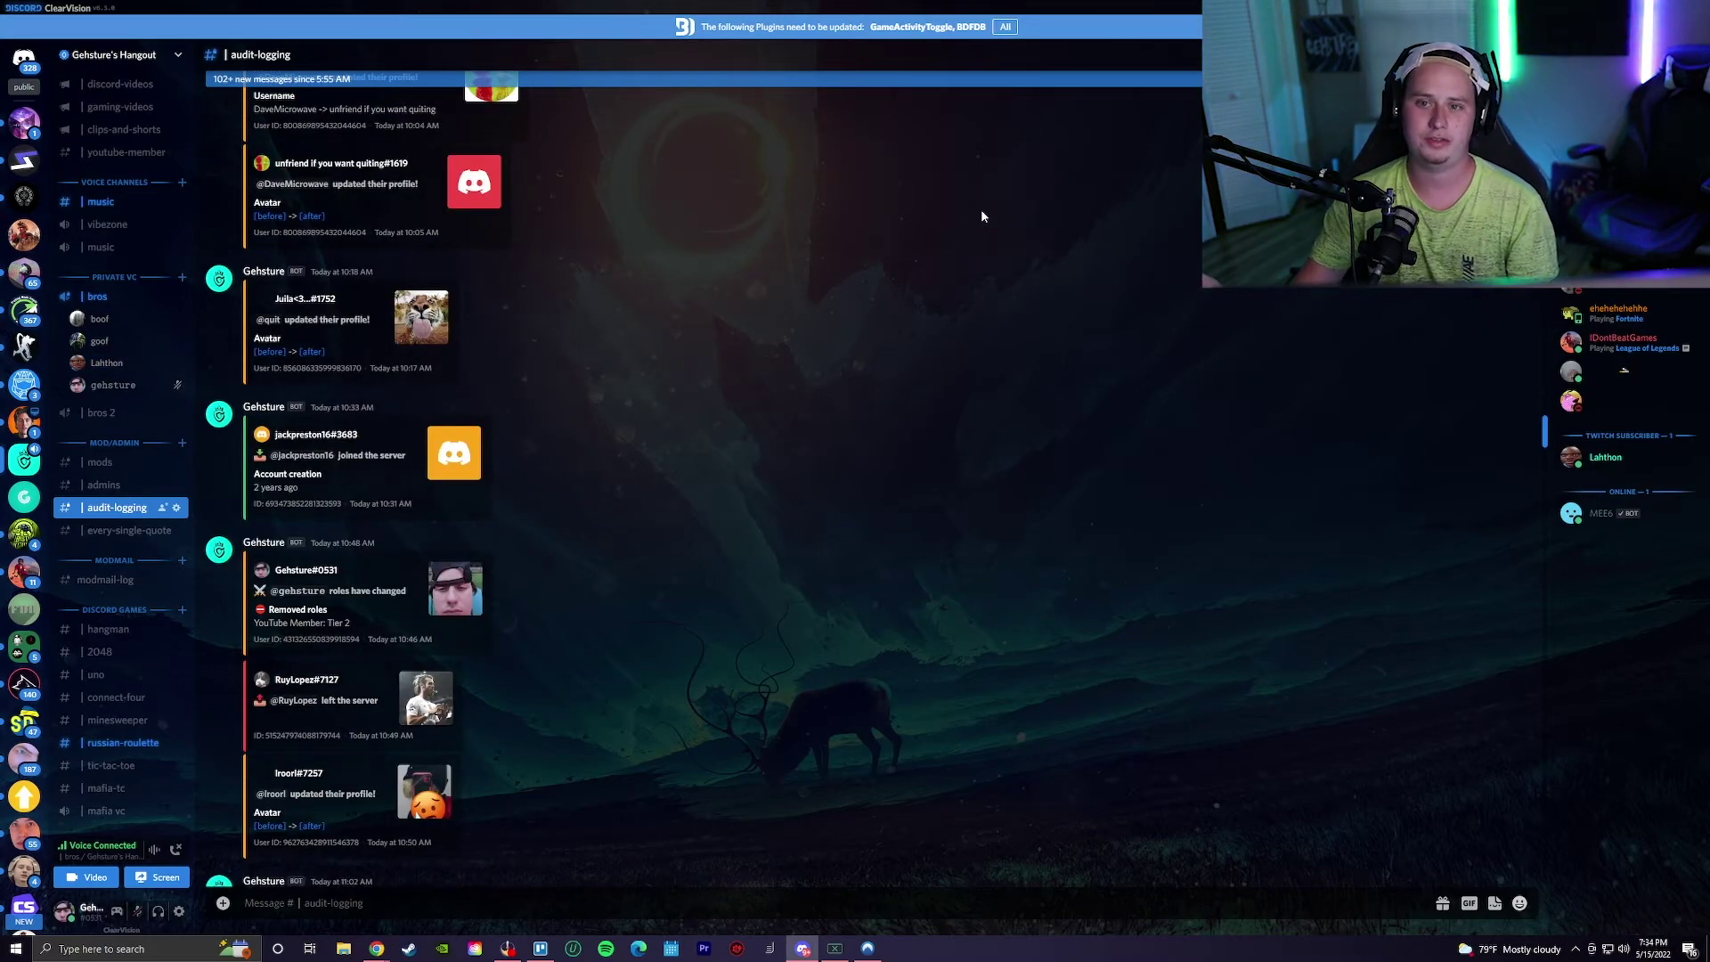